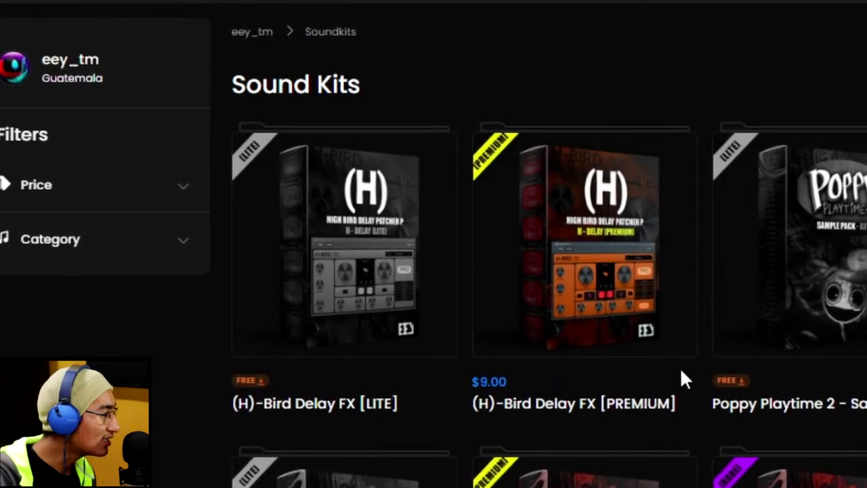
# - Browse the catalogue of Sound Kits in the online store
pyautogui.scroll(-10, 680, 367)
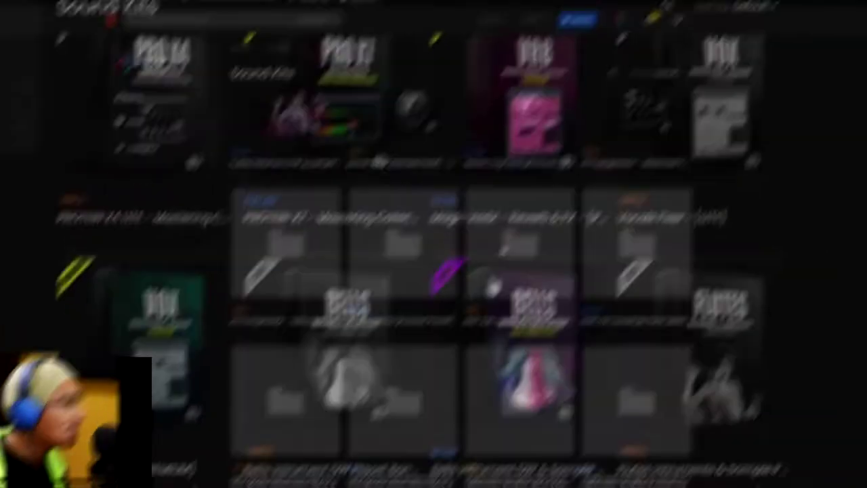
pyautogui.scroll(3, 589, 283)
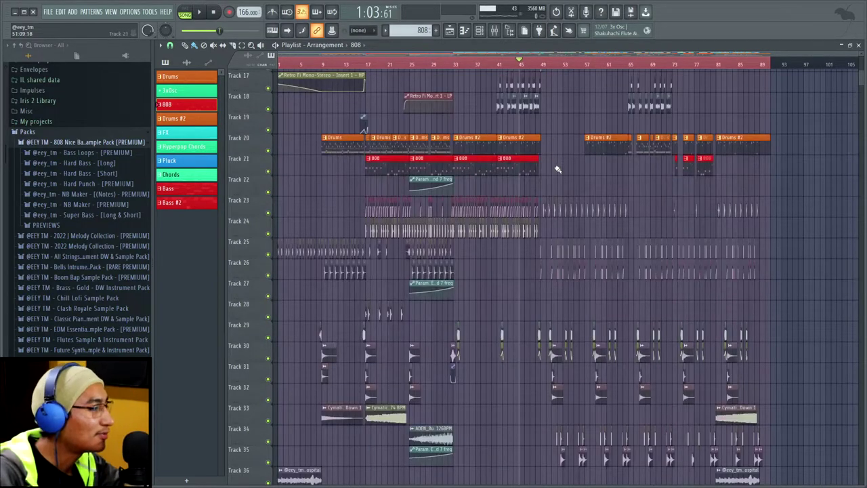
# - Examine the song's arrangement across the playlist tracks during playback, and look briefly at the mixer
pyautogui.scroll(-3, 549, 197)
pyautogui.scroll(7, 544, 209)
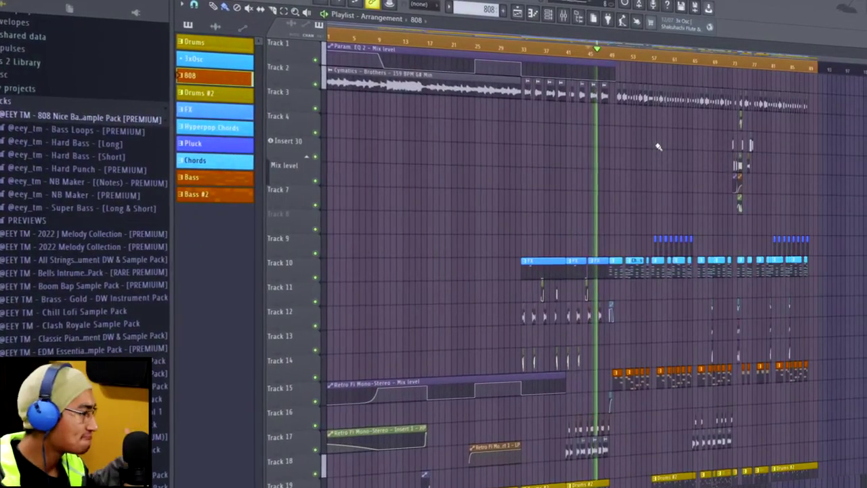
pyautogui.scroll(-6, 653, 162)
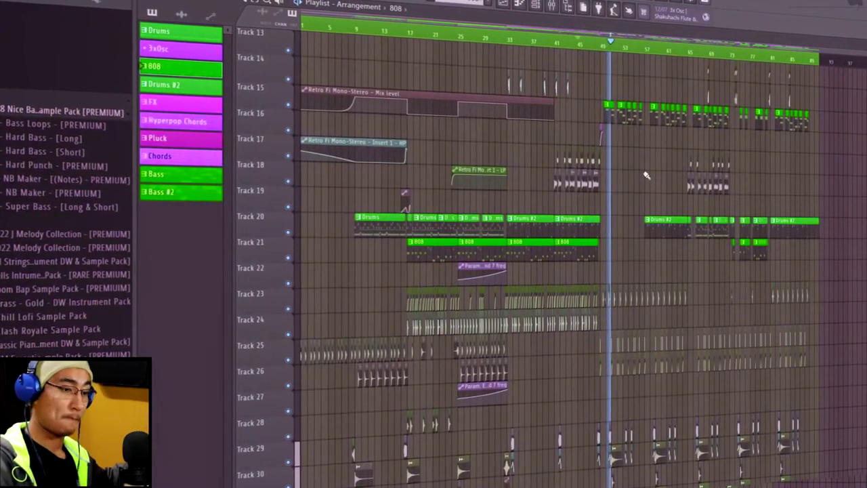
pyautogui.scroll(-5, 647, 174)
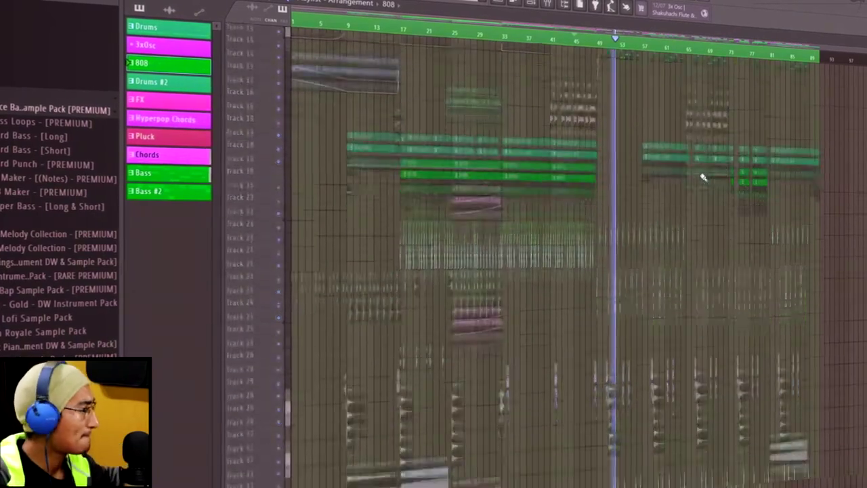
pyautogui.scroll(6, 704, 244)
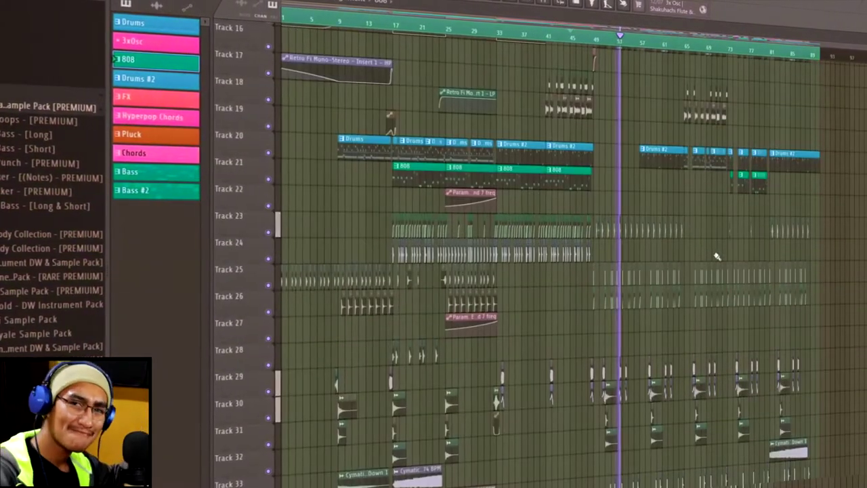
pyautogui.scroll(8, 713, 256)
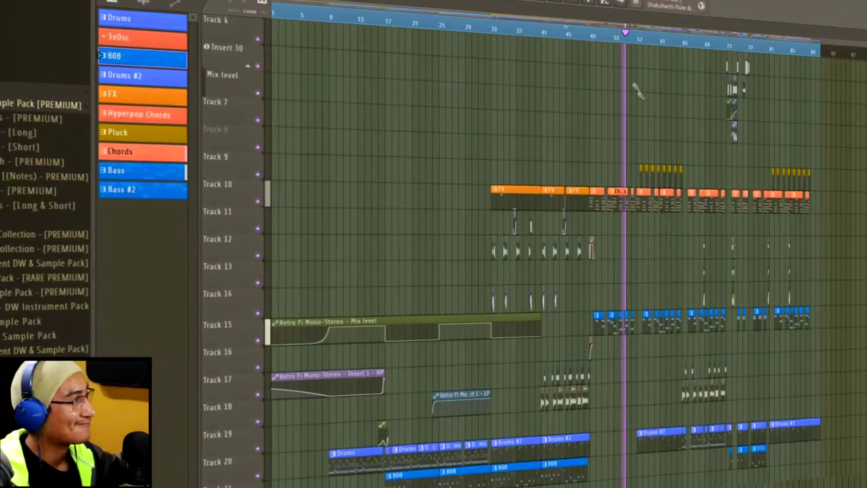
pyautogui.press('F9')
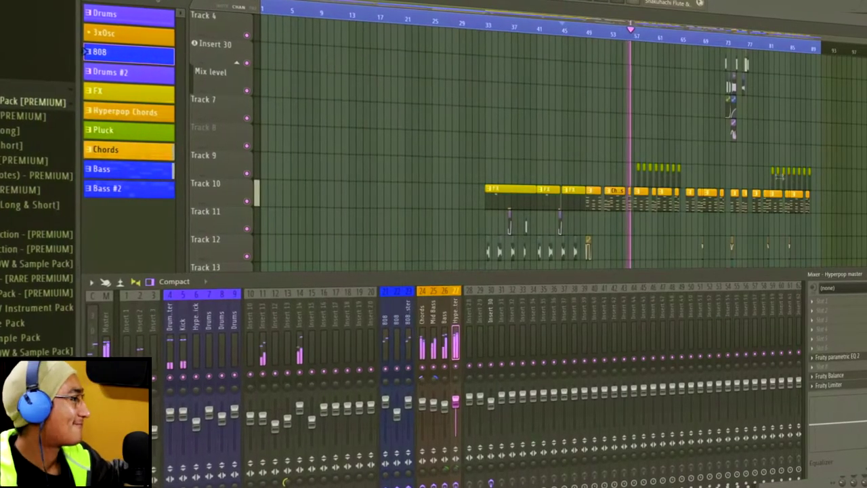
pyautogui.press('F9')
pyautogui.scroll(-3, 779, 169)
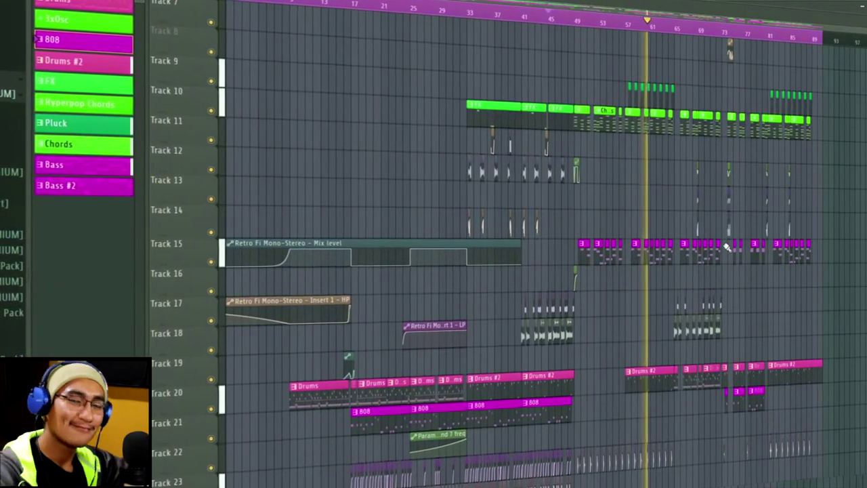
pyautogui.scroll(-4, 722, 252)
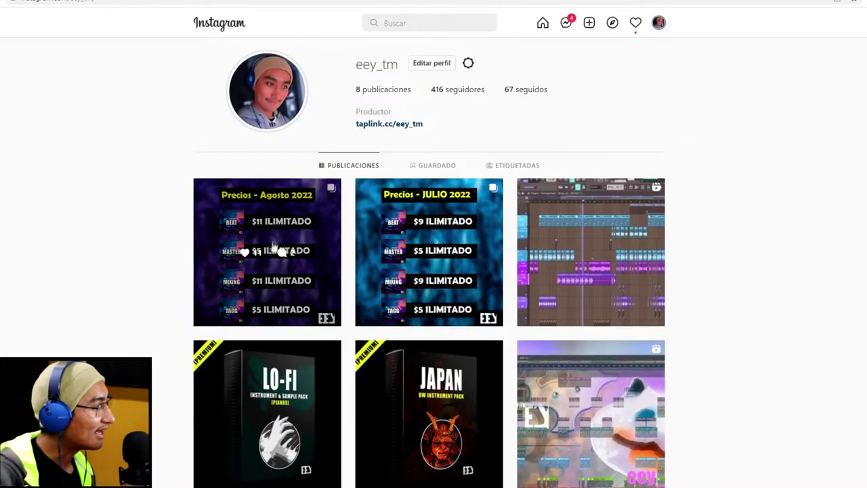
# - Open the "Precios - Agosto 2022" post on the Instagram profile and view its next image
pyautogui.click(275, 245)
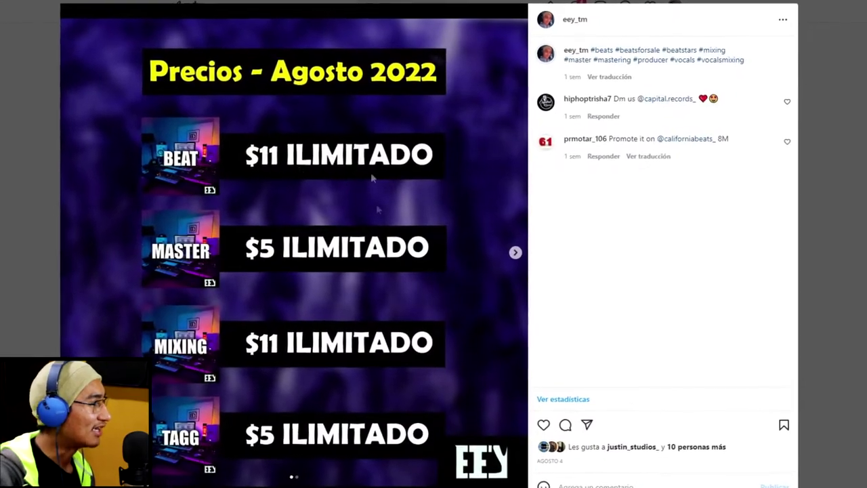
pyautogui.click(513, 251)
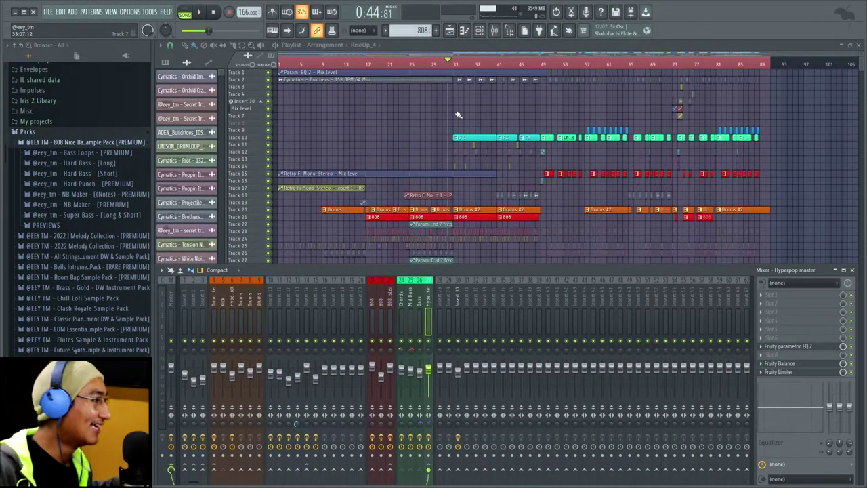
# - Back in FL Studio, hide the mixer and examine the clips and automation around bar 33
pyautogui.scroll(2, 368, 163)
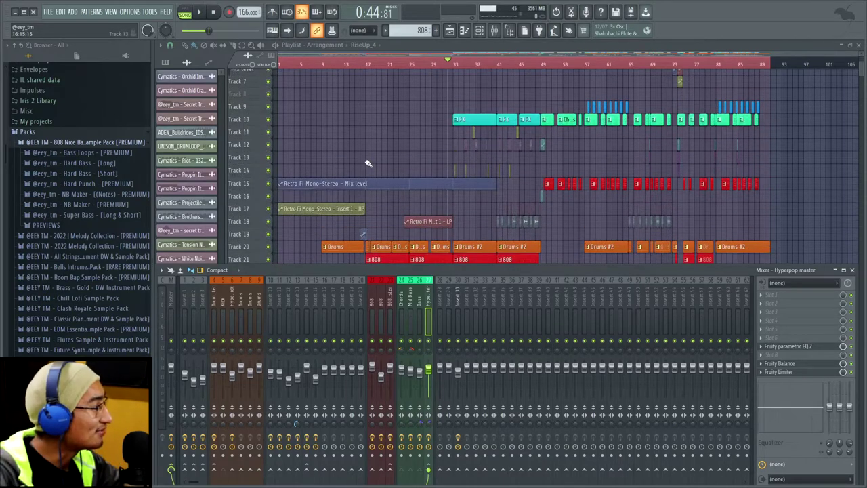
pyautogui.scroll(2, 368, 163)
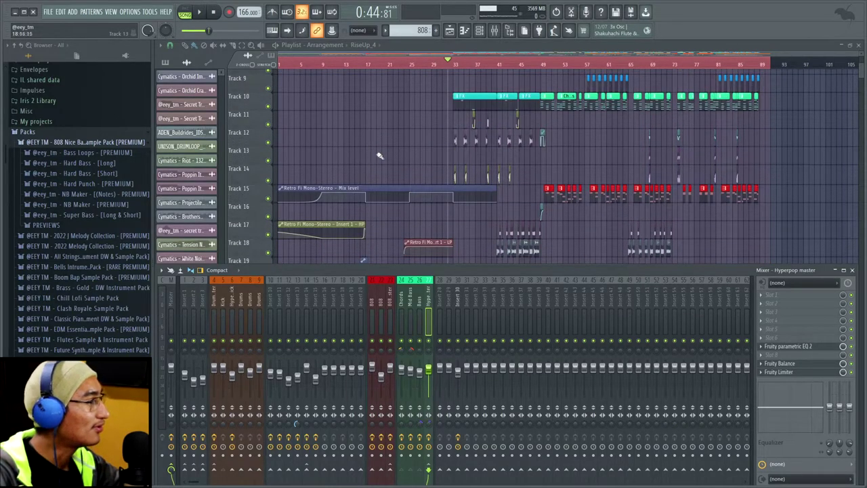
pyautogui.scroll(2, 377, 155)
pyautogui.press('F9')
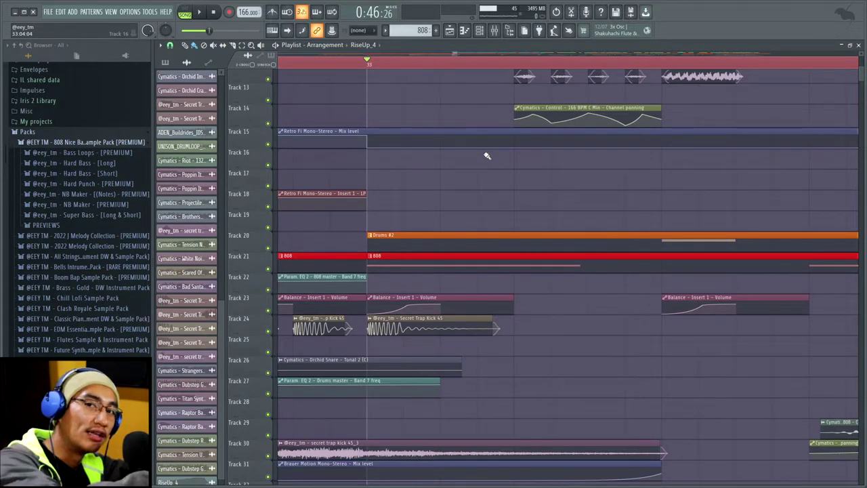
pyautogui.scroll(-3, 431, 172)
pyautogui.scroll(2, 397, 234)
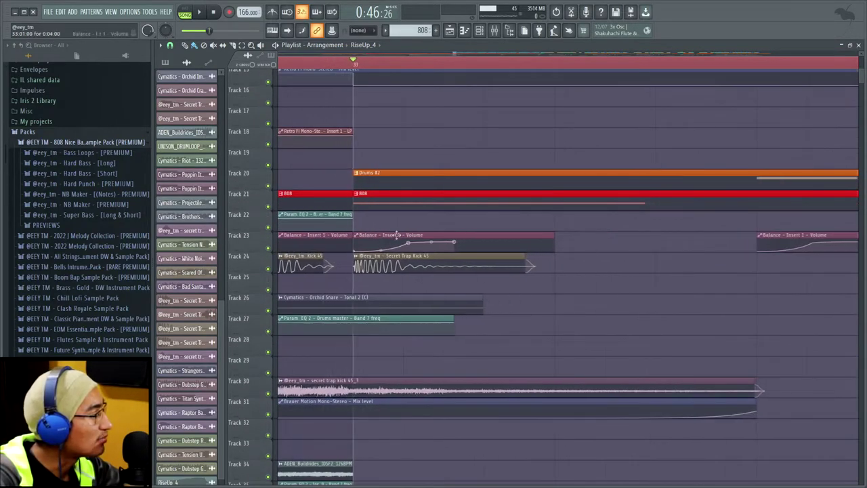
pyautogui.scroll(3, 400, 222)
# - Solo Tracks 21 to 24 with the 808, kick and volume automation clips and play them from bar 33
pyautogui.click(412, 255)
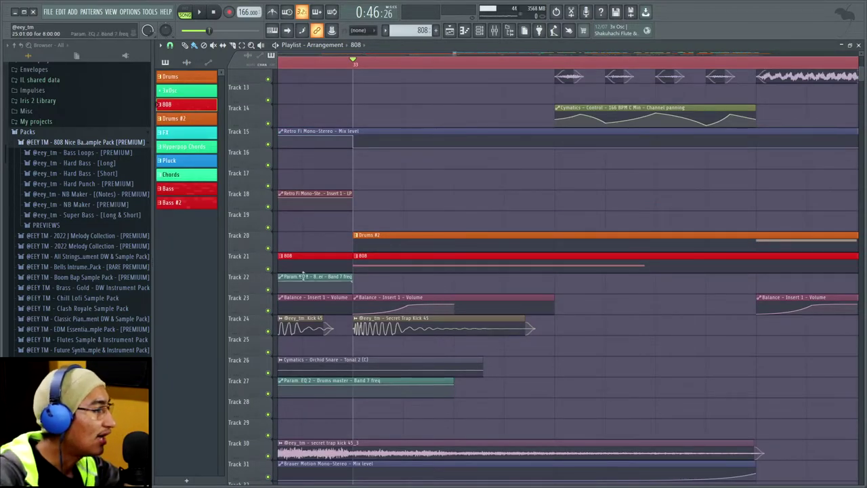
pyautogui.rightClick(268, 269)
pyautogui.moveTo(269, 313); pyautogui.dragTo(268, 333)
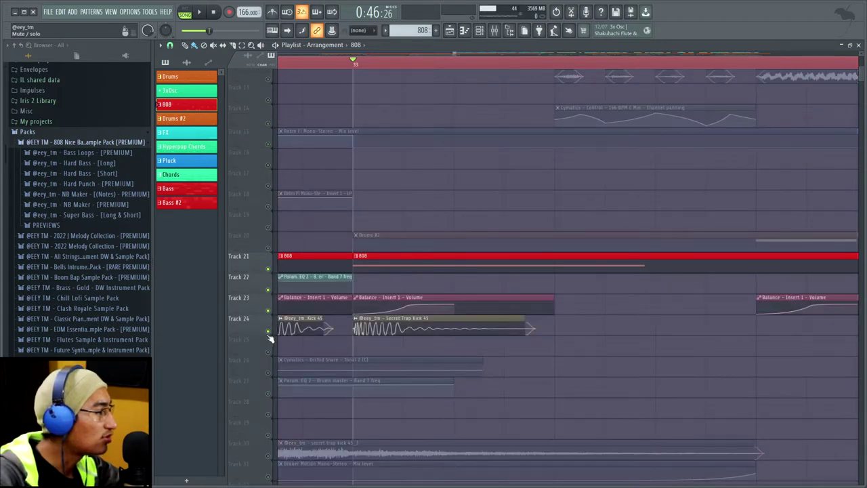
pyautogui.scroll(-2, 441, 288)
pyautogui.press('space')
pyautogui.scroll(-3, 450, 283)
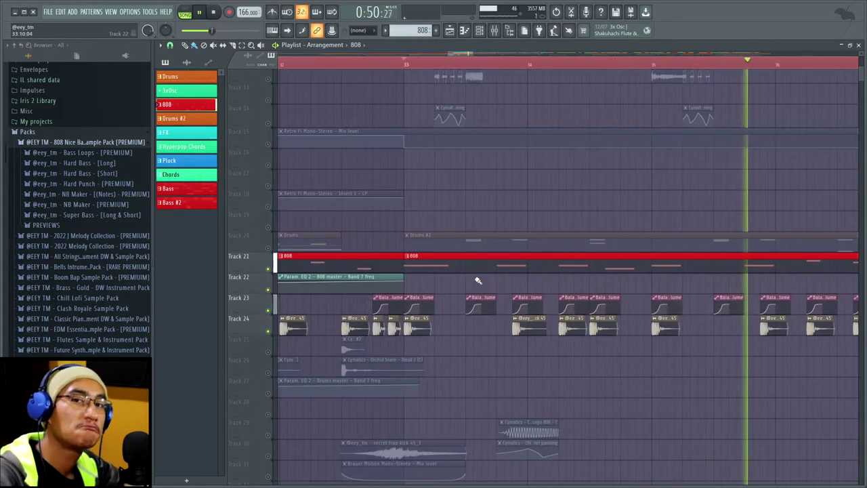
pyautogui.scroll(-3, 467, 283)
pyautogui.scroll(1, 484, 282)
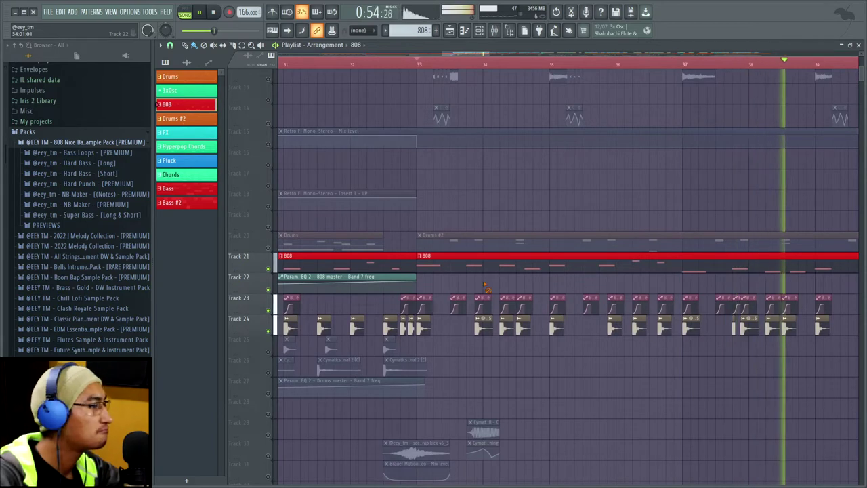
pyautogui.press('space')
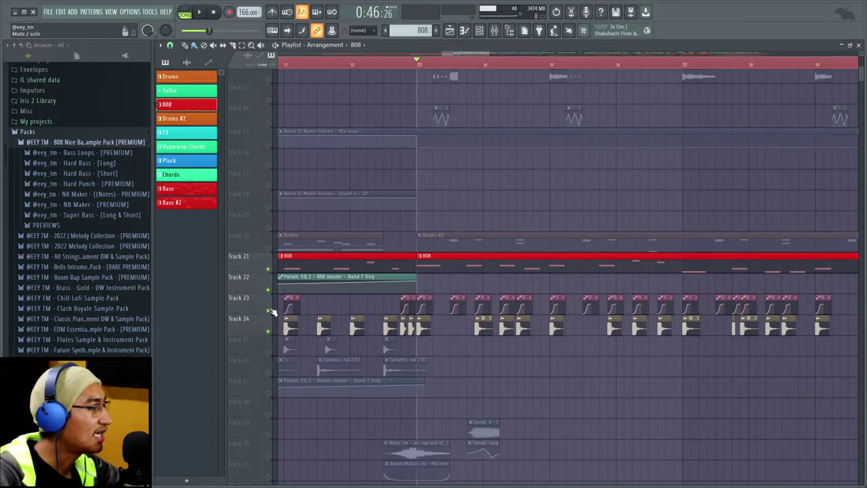
# - Mute the Balance volume automation on Track 23 and play the 808 and kick without it
pyautogui.click(268, 310)
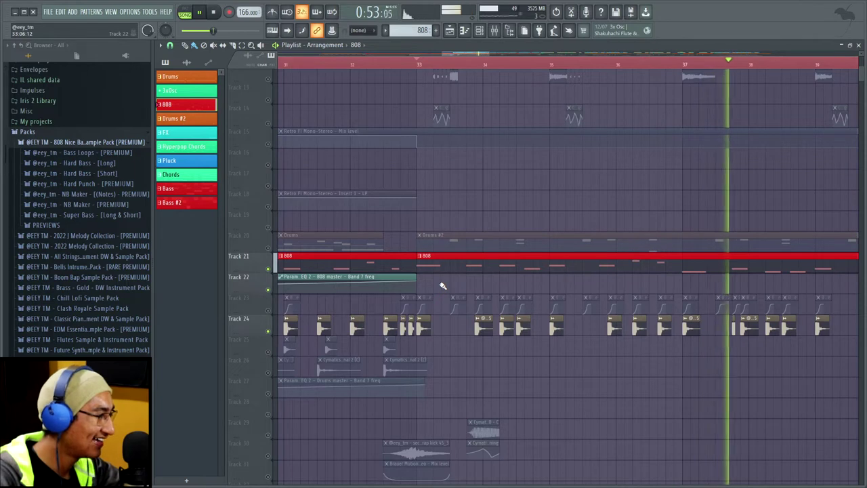
pyautogui.press('space')
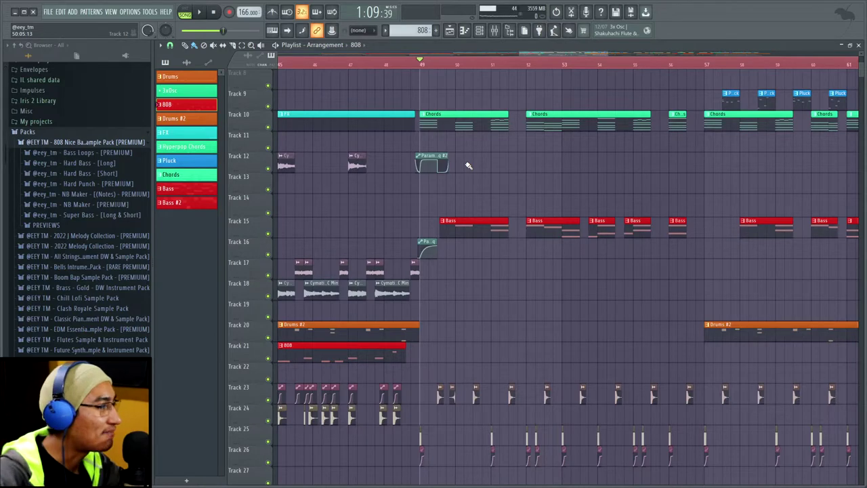
# - Play and examine the section around bars 73 to 77, including the effect clips on the upper tracks
pyautogui.scroll(3, 483, 189)
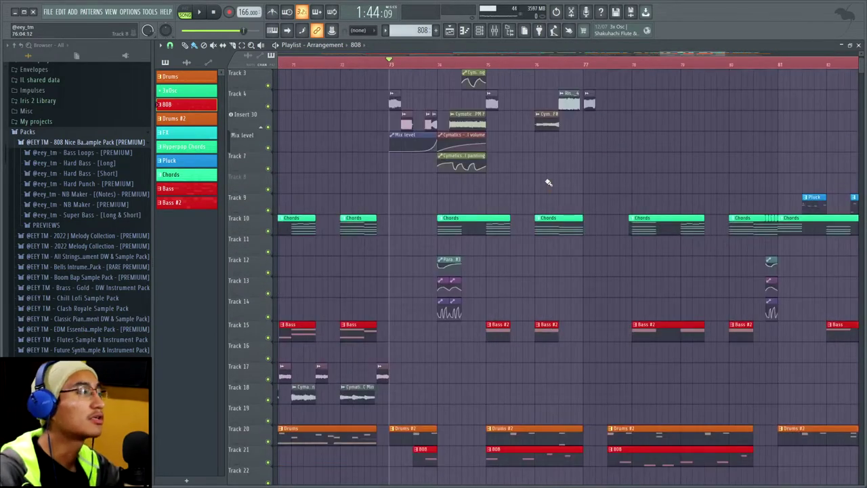
pyautogui.scroll(1, 548, 182)
pyautogui.press('space')
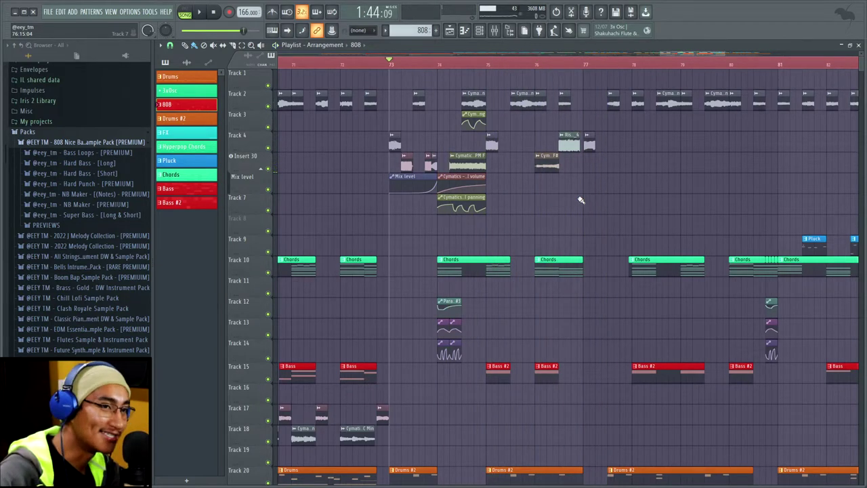
pyautogui.scroll(3, 580, 200)
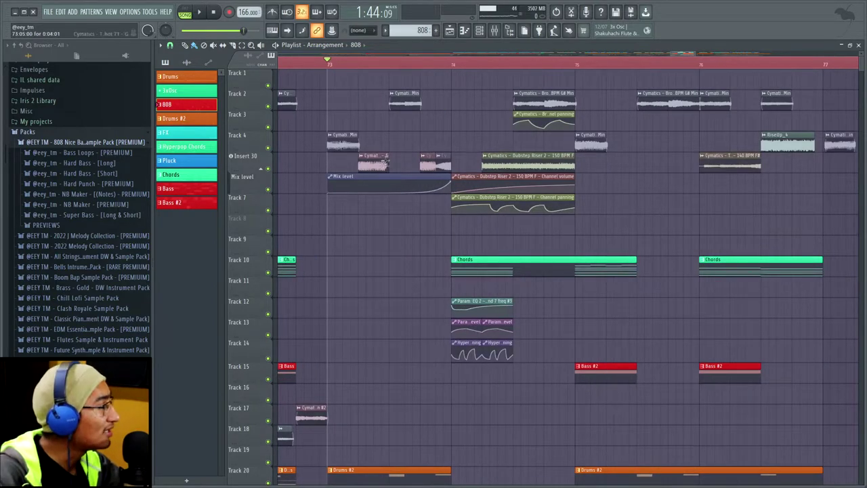
pyautogui.scroll(-2, 390, 220)
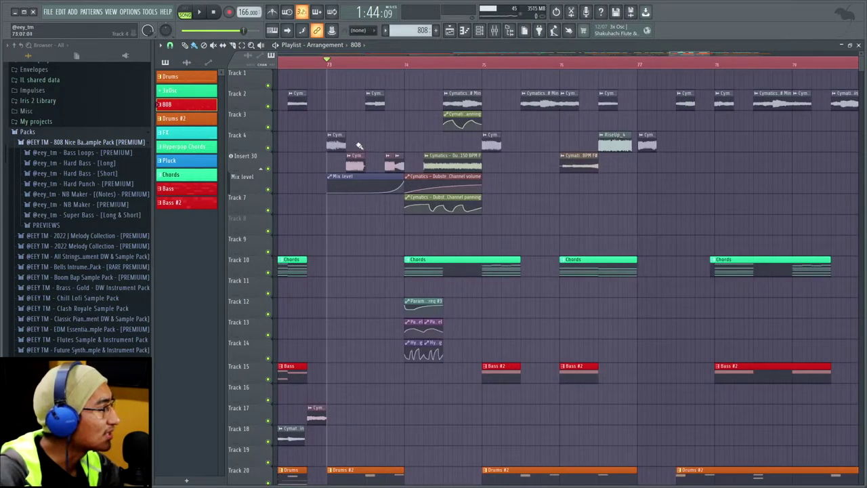
# - Solo Track 4, play it from bar 73, and check the channel settings of its Strangers Synth Loop 11 clip
pyautogui.keyDown('ctrl'); pyautogui.click(268, 148); pyautogui.keyUp('ctrl')
pyautogui.press('space')
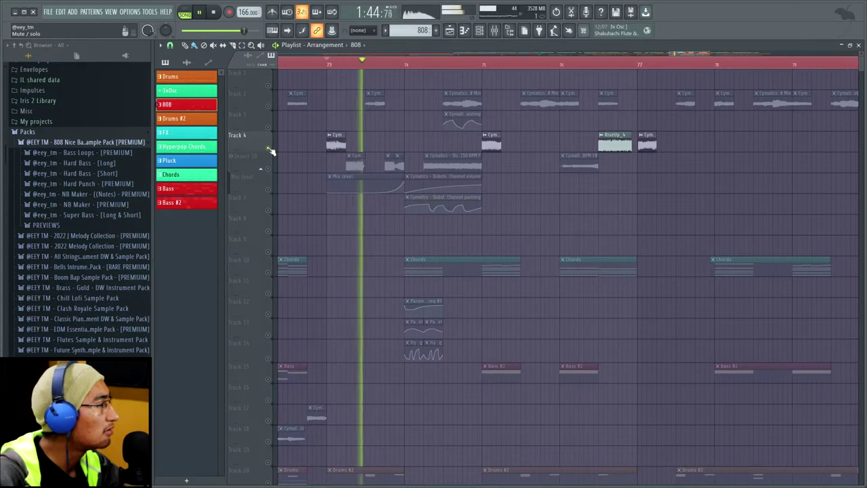
pyautogui.doubleClick(342, 142)
pyautogui.press('Escape')
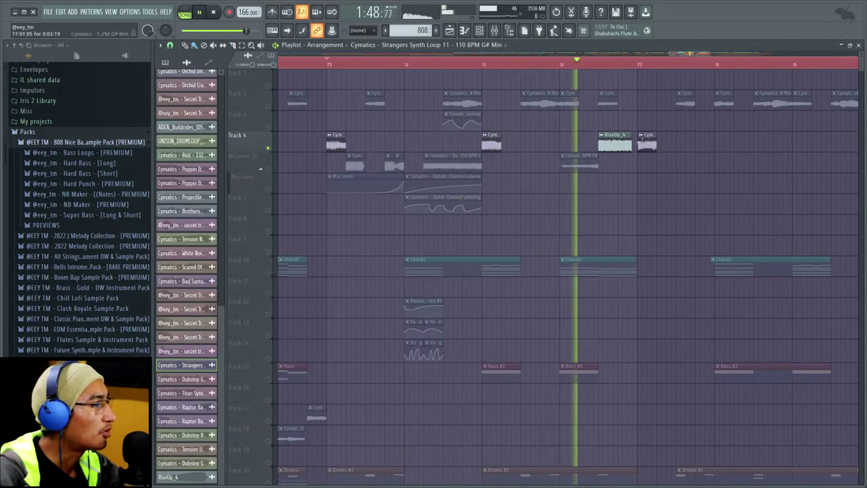
pyautogui.press('space')
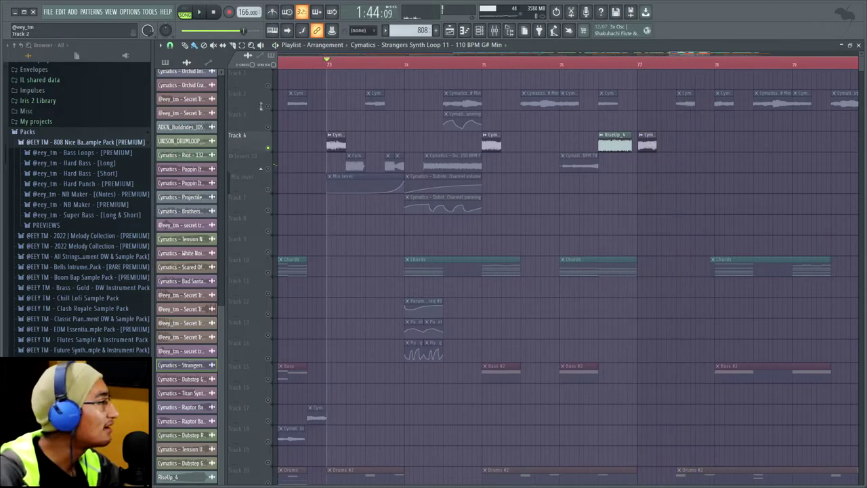
# - Solo the Insert 30 track and listen to its clips from just before bar 73
pyautogui.rightClick(268, 106)
pyautogui.click(366, 64)
pyautogui.press('space')
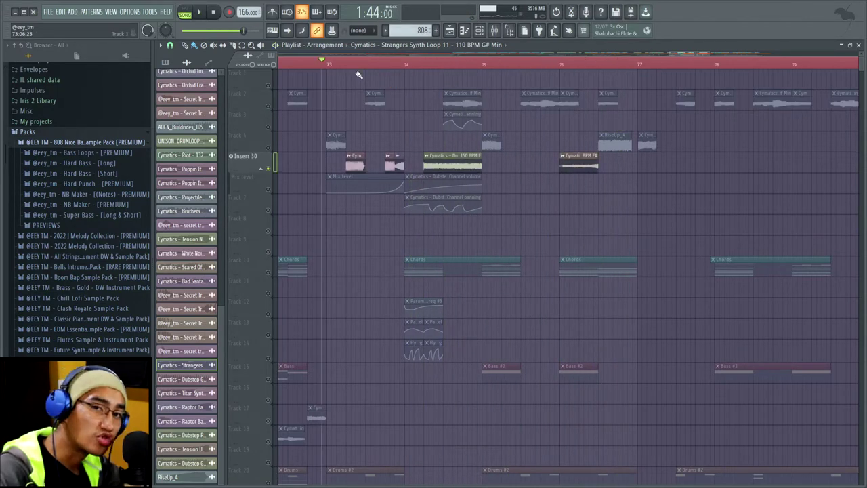
pyautogui.press('space')
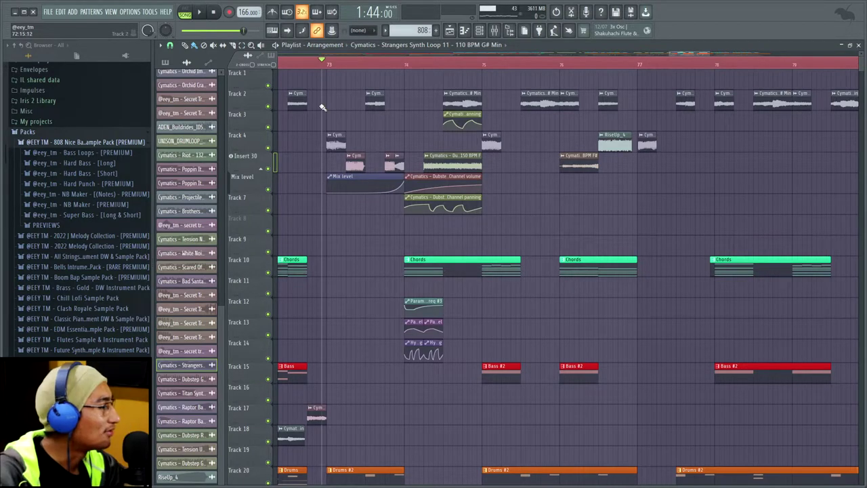
# - Play all tracks together from just before bar 73
pyautogui.press('space')
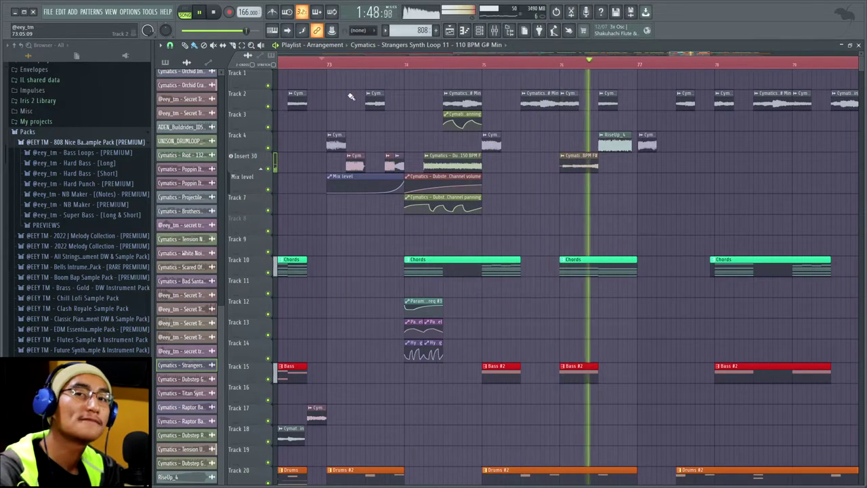
pyautogui.press('space')
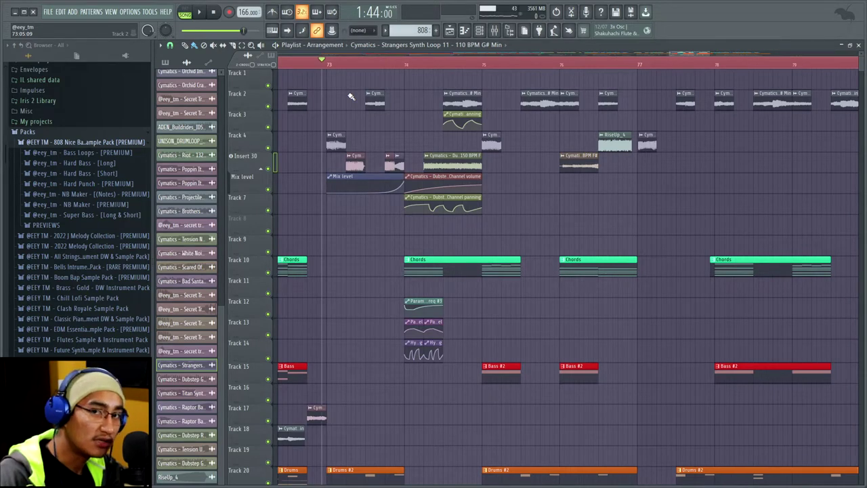
# - Extend the Strangers Synth Loop 11 clip at bar 73 on Track 4 to end at bar 74
pyautogui.scroll(2, 348, 102)
pyautogui.moveTo(352, 135); pyautogui.dragTo(447, 132)
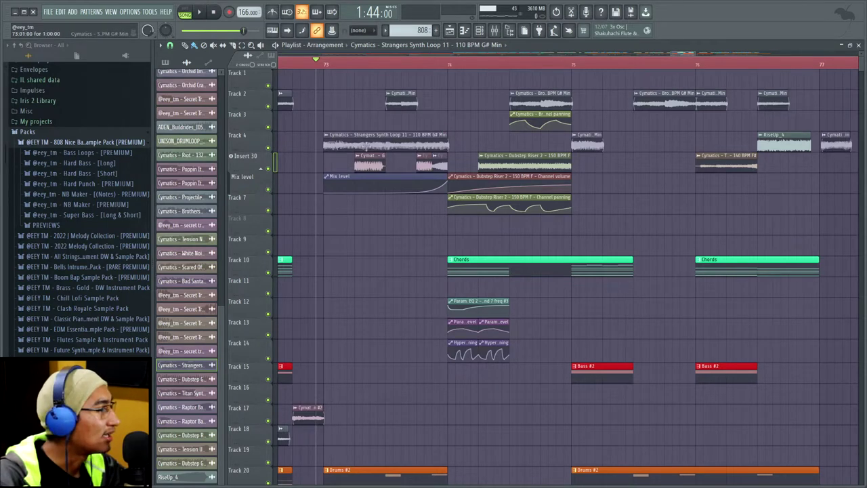
# - Listen to the extended Strangers Synth Loop 11 clip around bar 73, first with all tracks and again with Track 4 soloed
pyautogui.press('space')
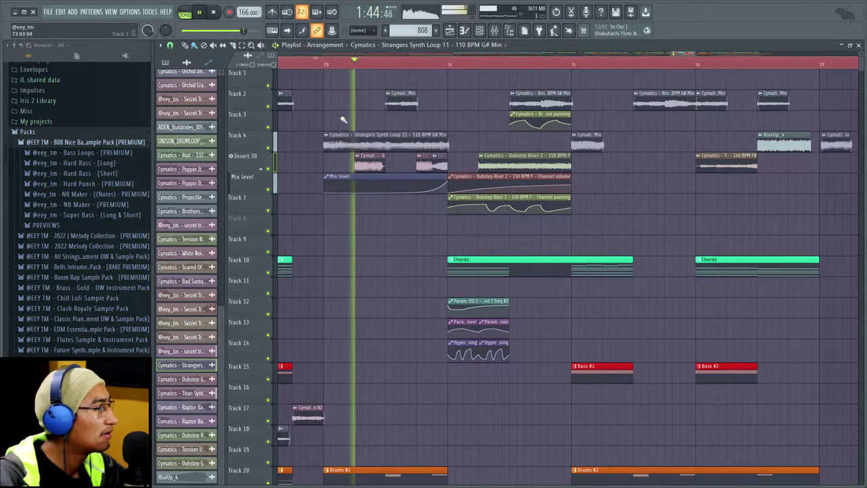
pyautogui.press('space')
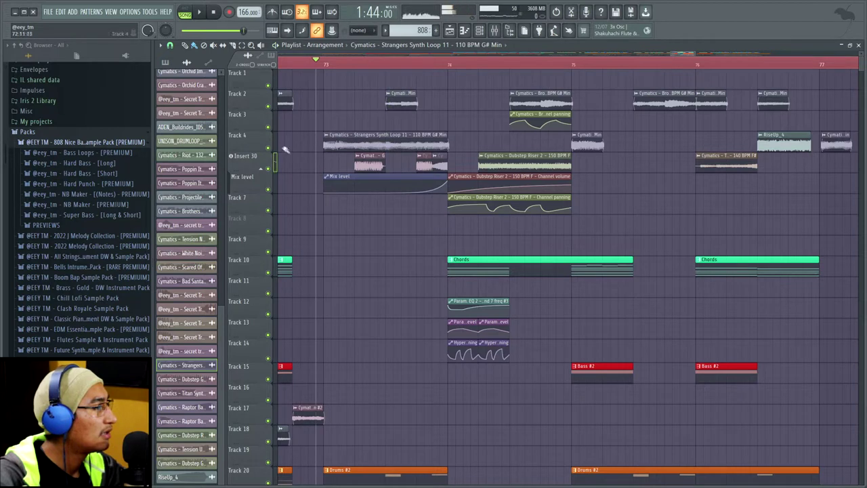
pyautogui.keyDown('ctrl'); pyautogui.click(269, 147); pyautogui.keyUp('ctrl')
pyautogui.click(324, 67)
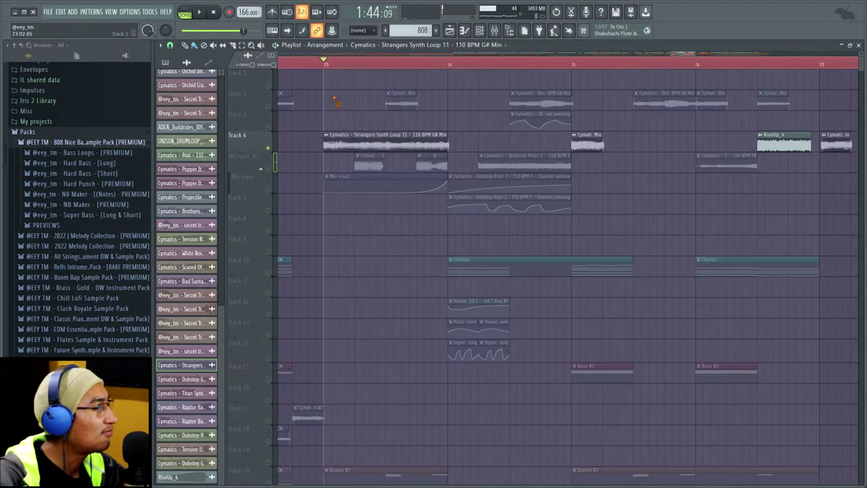
pyautogui.press('space')
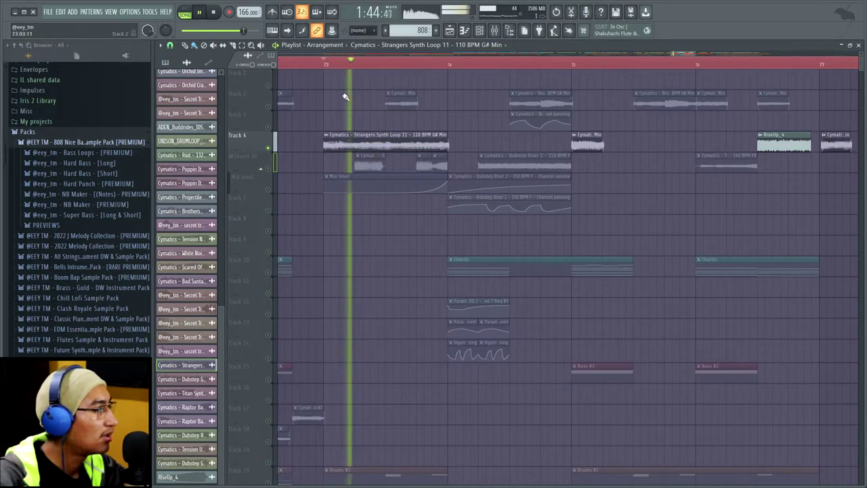
pyautogui.press('space')
pyautogui.press('space')
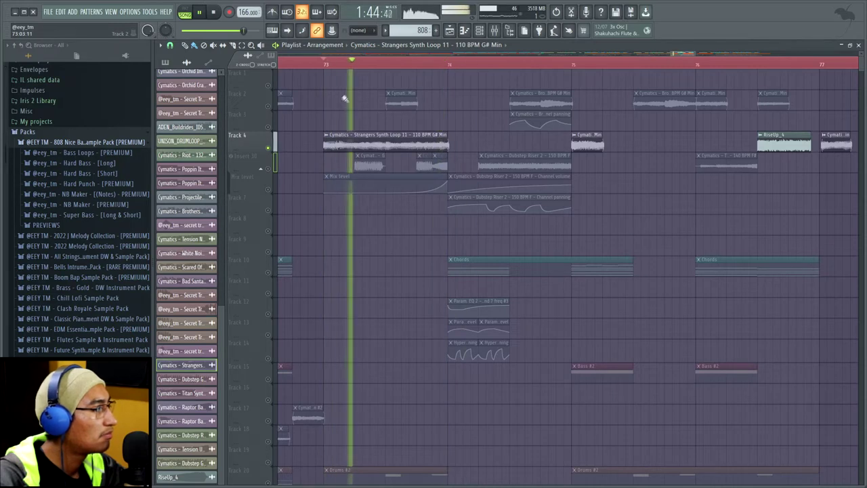
pyautogui.press('space')
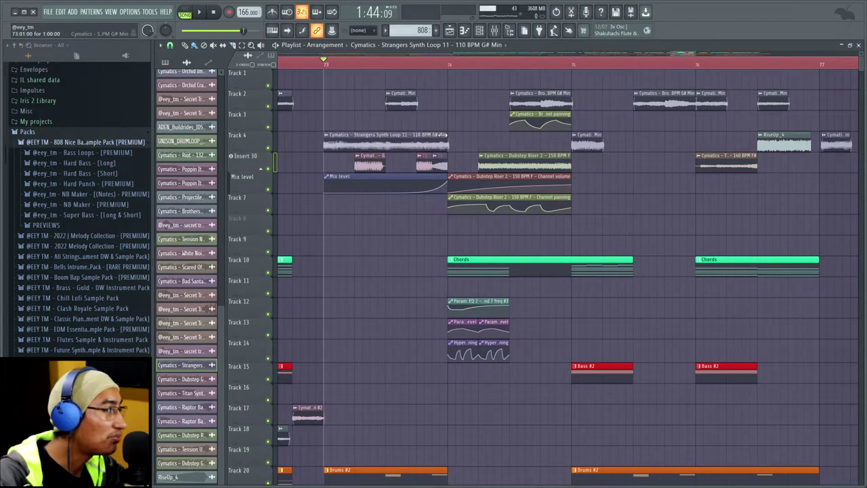
# - Try shortening the Strangers Synth Loop 11 clip at bar 73 to 0:04:00, undo the cut, and play both versions with all tracks
pyautogui.press('space')
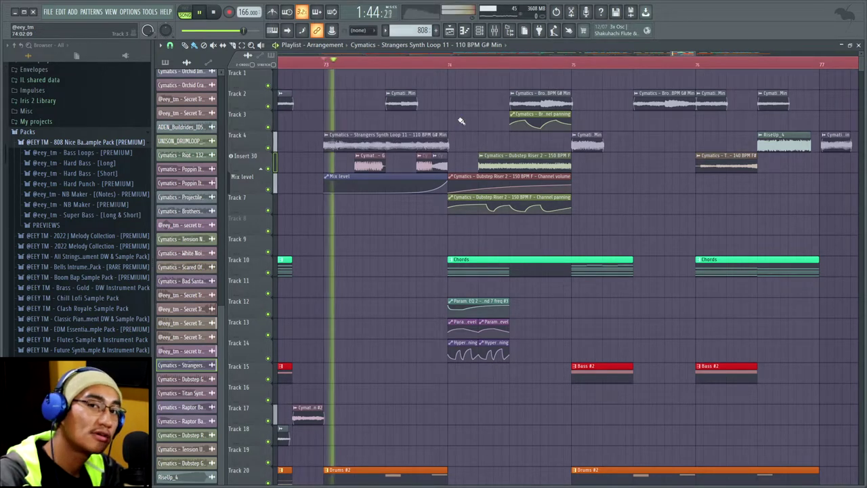
pyautogui.press('space')
pyautogui.moveTo(449, 136); pyautogui.dragTo(355, 132)
pyautogui.press('space')
pyautogui.press('space')
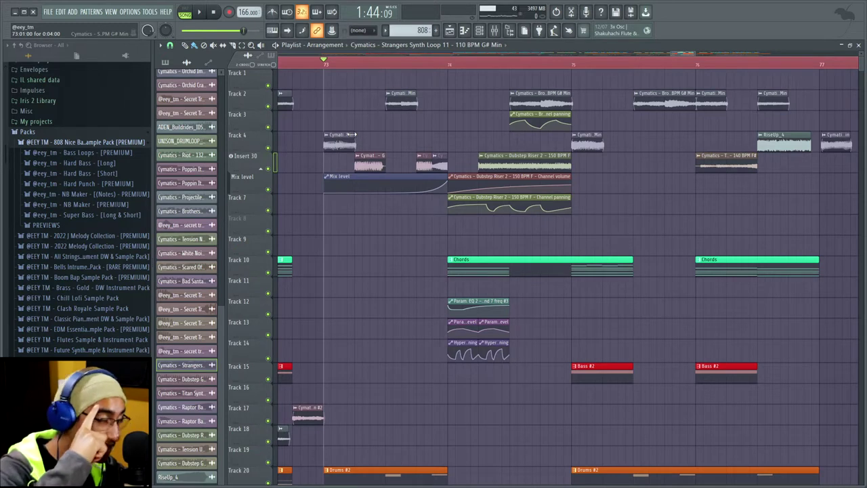
pyautogui.hotkey('ctrl', 'z')
pyautogui.press('space')
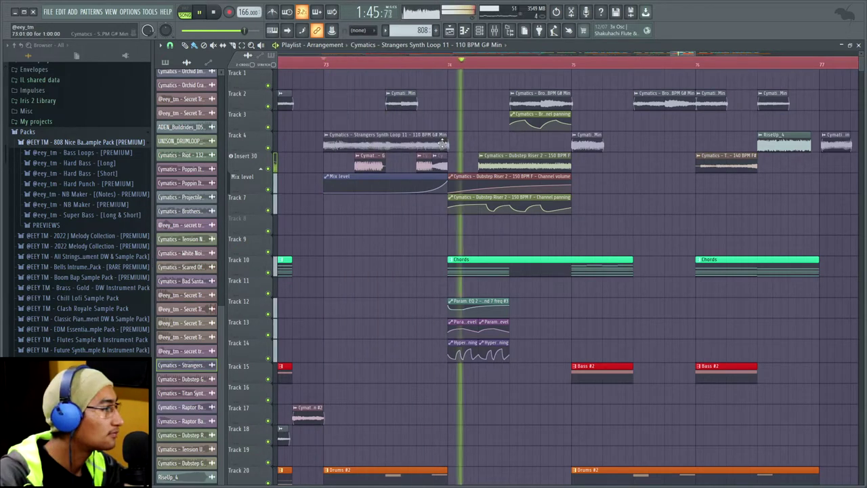
pyautogui.press('space')
# - Shorten the Strangers Synth Loop 11 clip at bar 73 to 0:04:00 and play the full arrangement from bar 73
pyautogui.rightClick(449, 135)
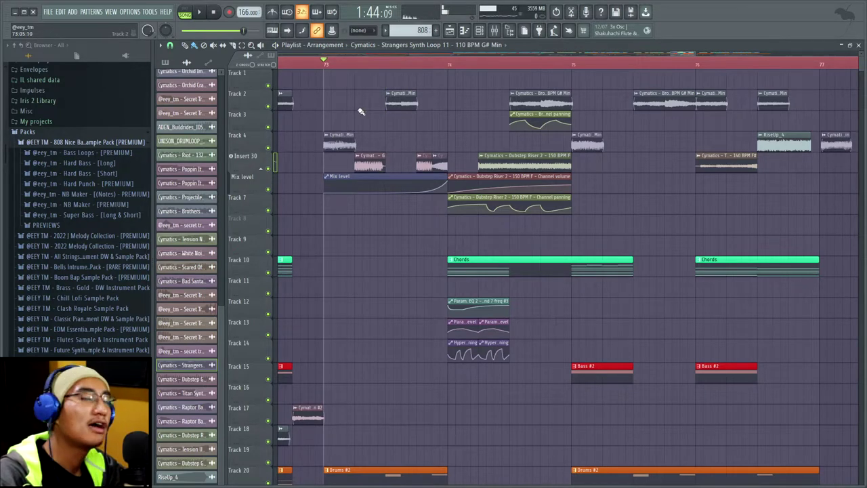
pyautogui.press('space')
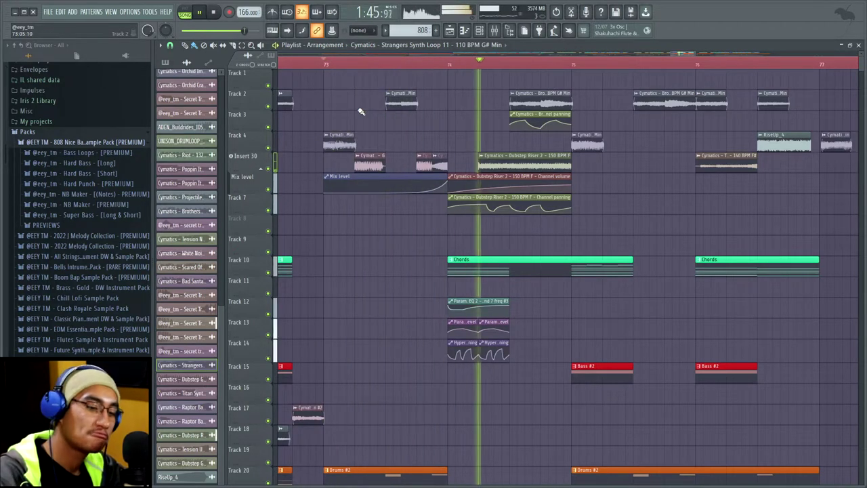
pyautogui.press('space')
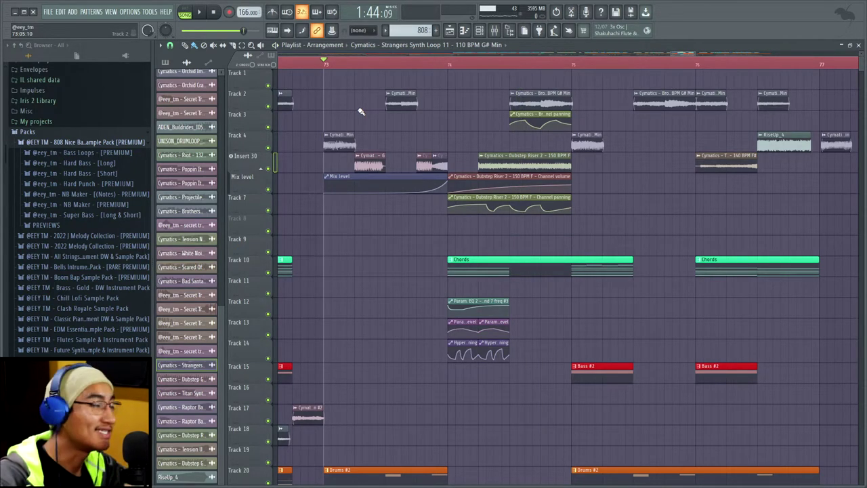
# - Try extending the start of the first Titan Synth One Shot 71 clip on Insert 30 back to bar 73 and play it
pyautogui.moveTo(356, 162); pyautogui.dragTo(321, 166)
pyautogui.scroll(2, 345, 168)
pyautogui.press('space')
pyautogui.press('space')
# - Trim the Titan Synth One Shot 71 clip's start to 73:05:00, where the synth loop ends, and play from bar 73
pyautogui.moveTo(306, 165); pyautogui.dragTo(373, 163)
pyautogui.press('space')
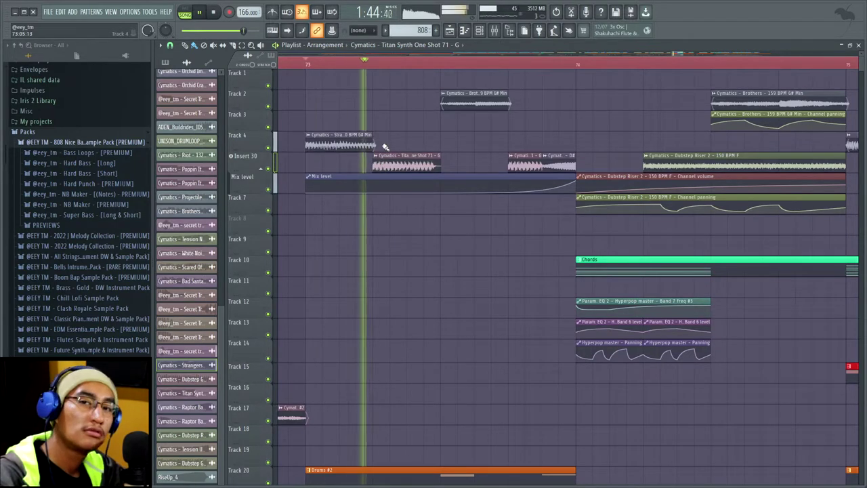
pyautogui.press('space')
# - Extend the Titan Synth One Shot 71 clip to start at 73:01:00 under the synth loop and play the overlap, including from before bar 73
pyautogui.moveTo(372, 162); pyautogui.dragTo(307, 162)
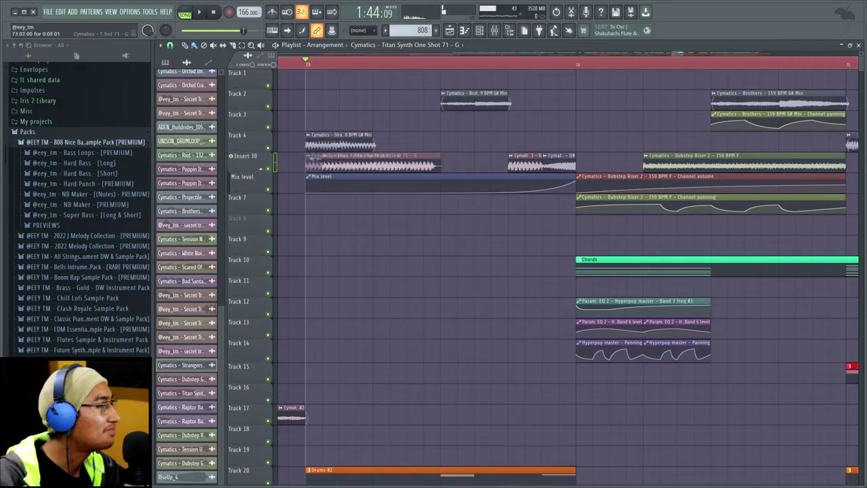
pyautogui.press('space')
pyautogui.press('space')
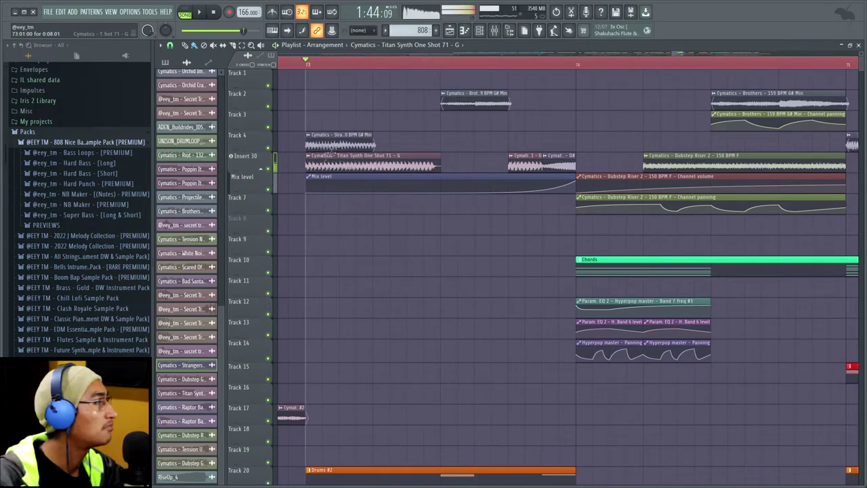
pyautogui.scroll(-3, 370, 84)
pyautogui.click(327, 64)
pyautogui.press('space')
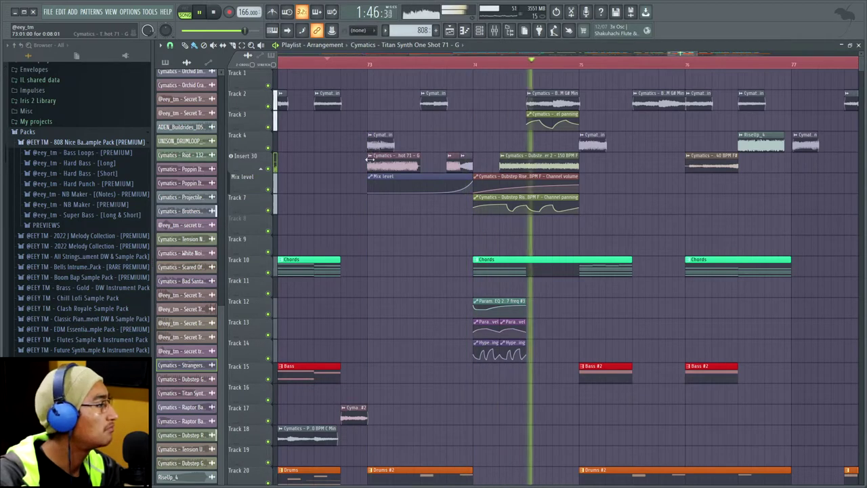
pyautogui.press('space')
# - Try trimming the Titan Synth One Shot 71 clip back to the synth loop's end, play from before bar 73, and undo the trim
pyautogui.moveTo(368, 164); pyautogui.dragTo(391, 165)
pyautogui.press('space')
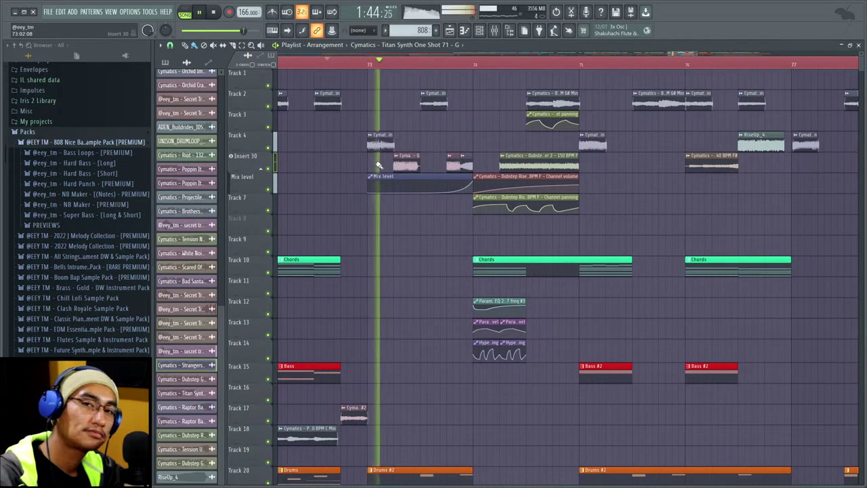
pyautogui.press('space')
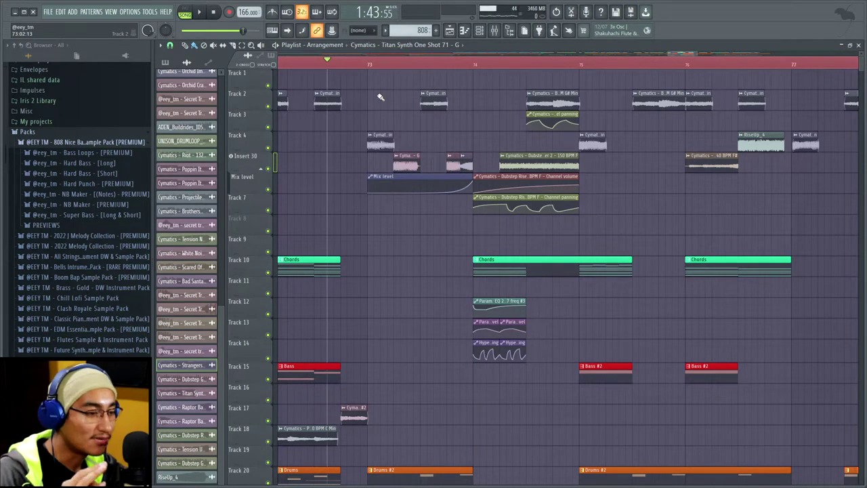
pyautogui.click(368, 64)
pyautogui.hotkey('ctrl', 'z')
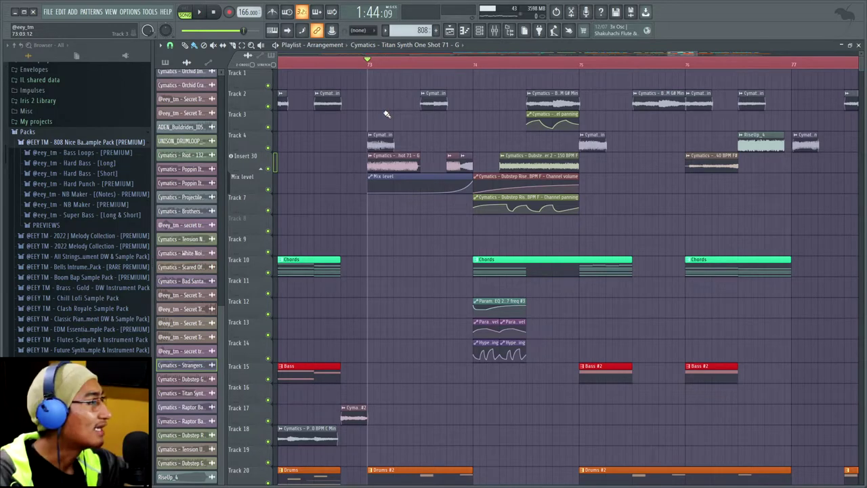
# - Trim the start of the overlapping Titan Synth One Shot 71 clip on Insert 30 to 73:05:00
pyautogui.scroll(4, 378, 131)
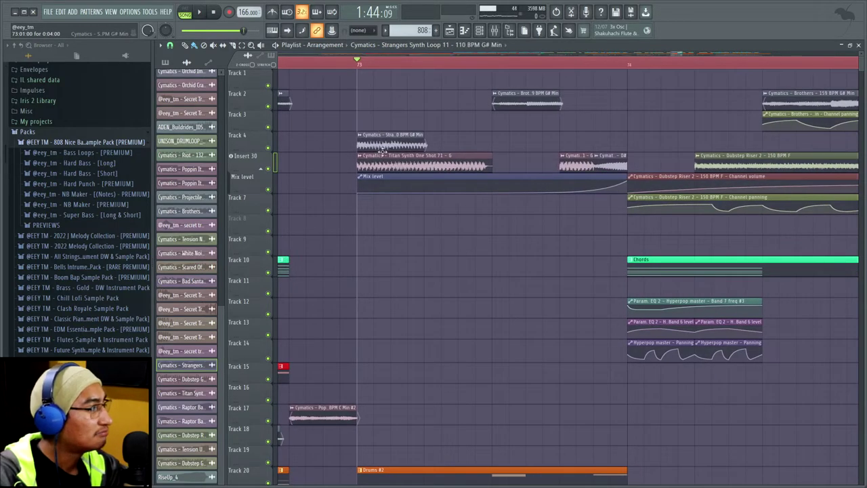
pyautogui.moveTo(353, 164); pyautogui.dragTo(418, 166)
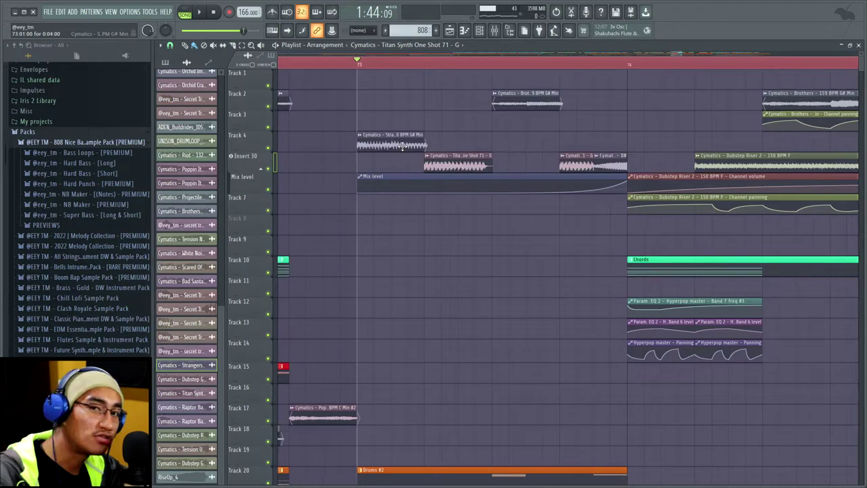
pyautogui.scroll(-8, 403, 145)
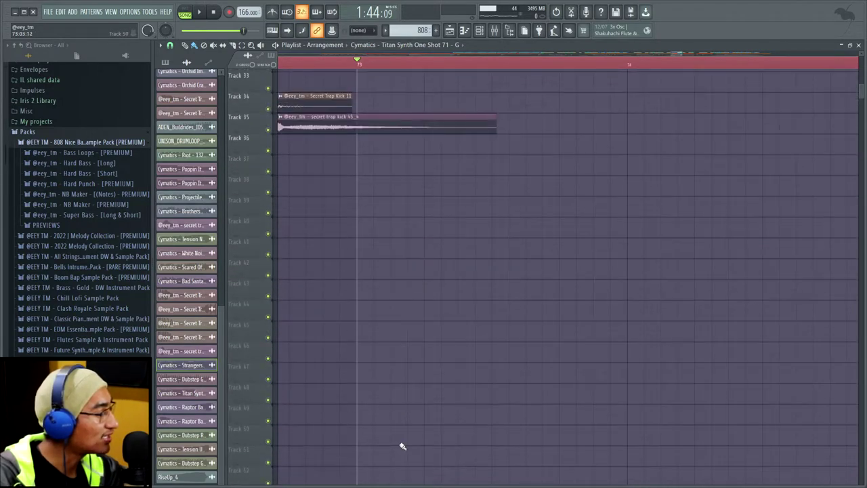
pyautogui.scroll(8, 384, 397)
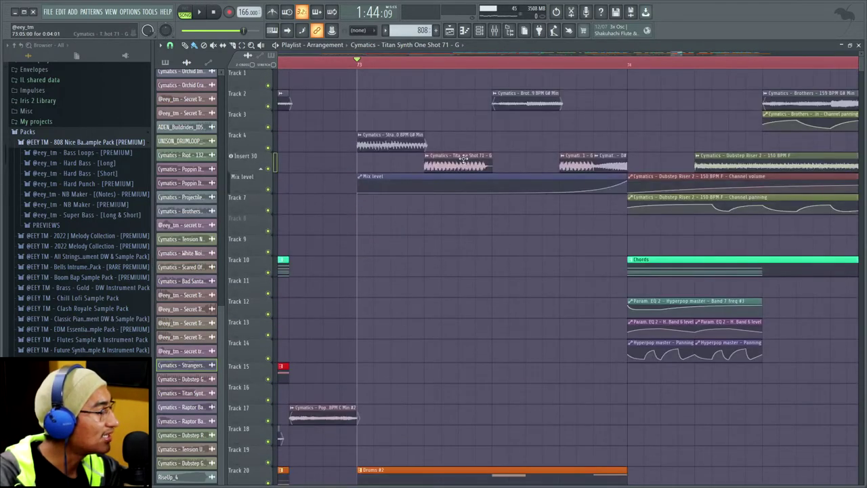
pyautogui.scroll(-11, 463, 157)
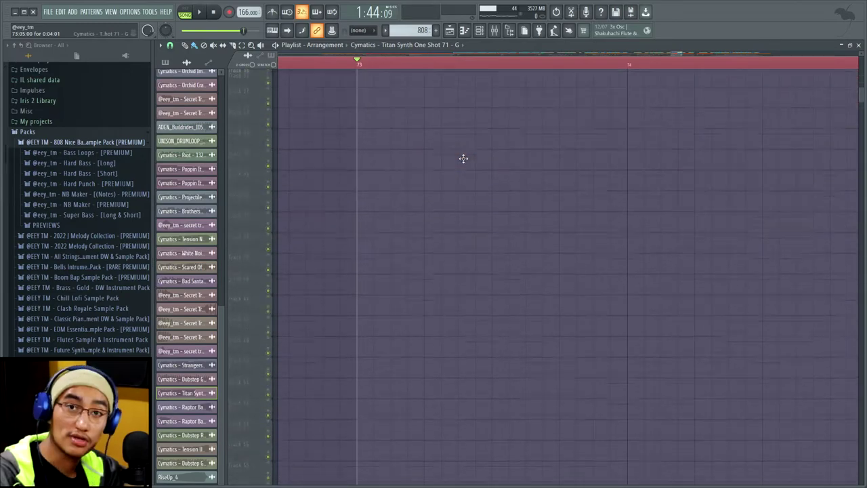
pyautogui.scroll(11, 470, 239)
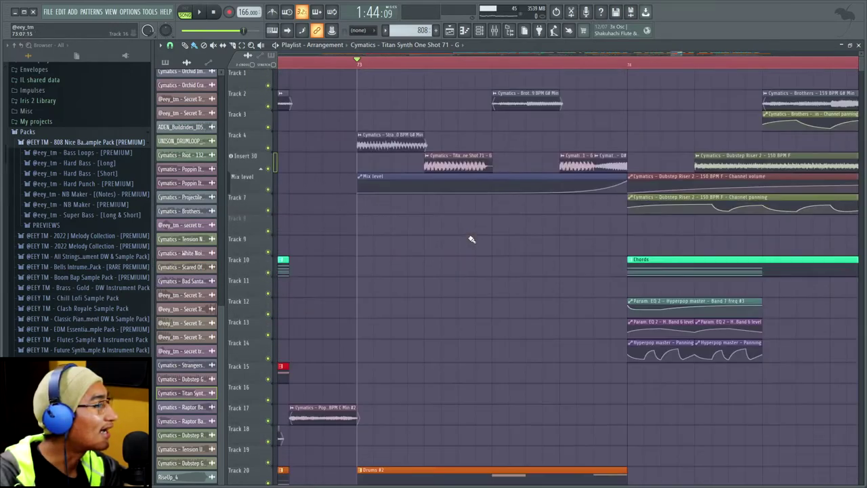
# - Select the Brothers and Titan Synth One Shot 71 clips within bar 73 and play the full arrangement from bar 73
pyautogui.click(521, 102)
pyautogui.click(494, 62)
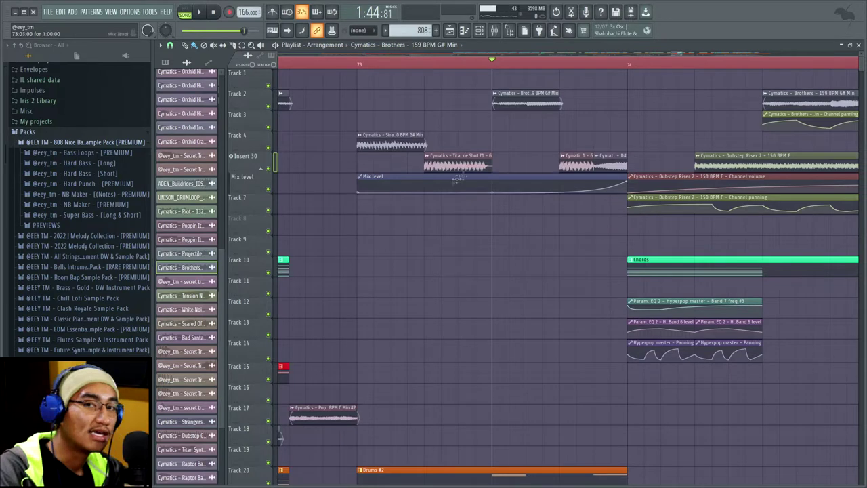
pyautogui.click(462, 157)
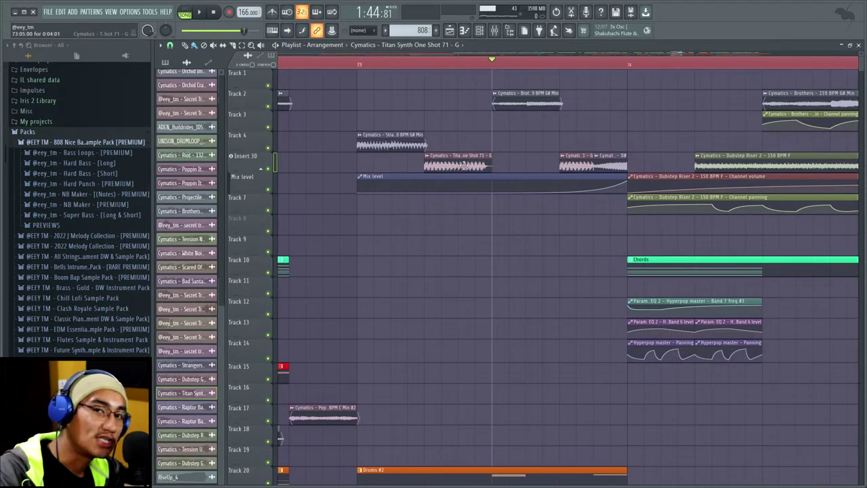
pyautogui.press('space')
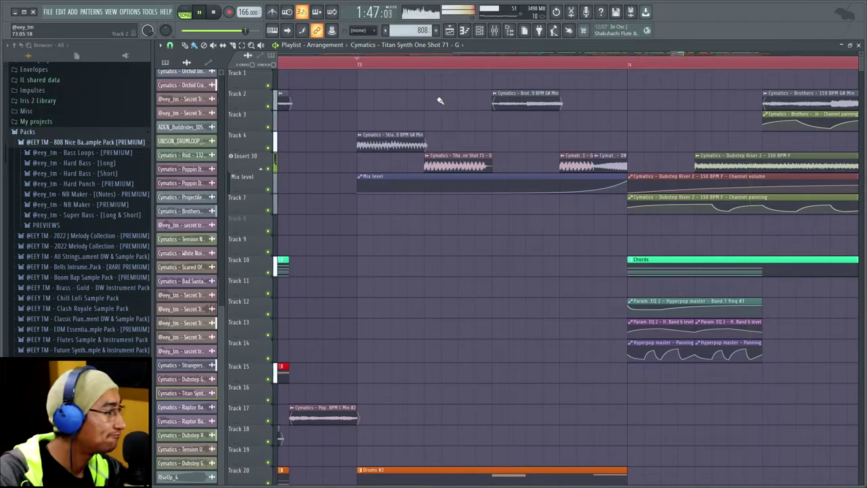
pyautogui.press('space')
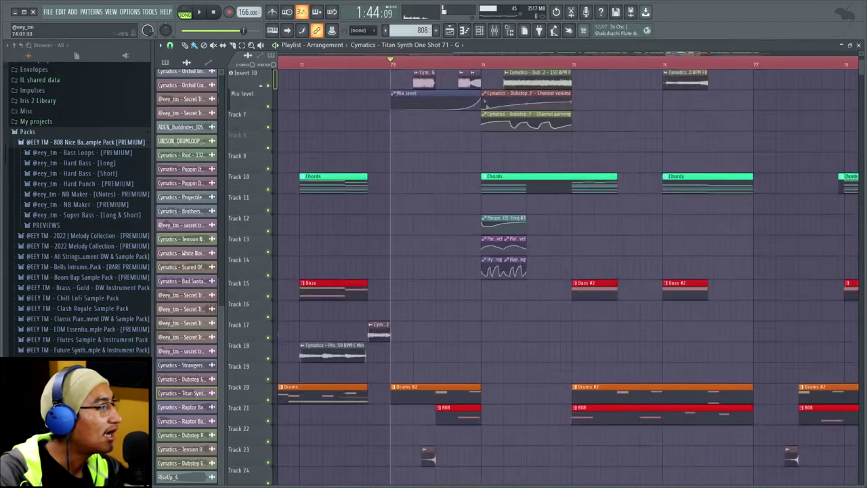
# - Play the full arrangement from bar 74 to hear the chords, riser and automation section
pyautogui.click(448, 66)
pyautogui.scroll(-7, 497, 234)
pyautogui.scroll(7, 497, 239)
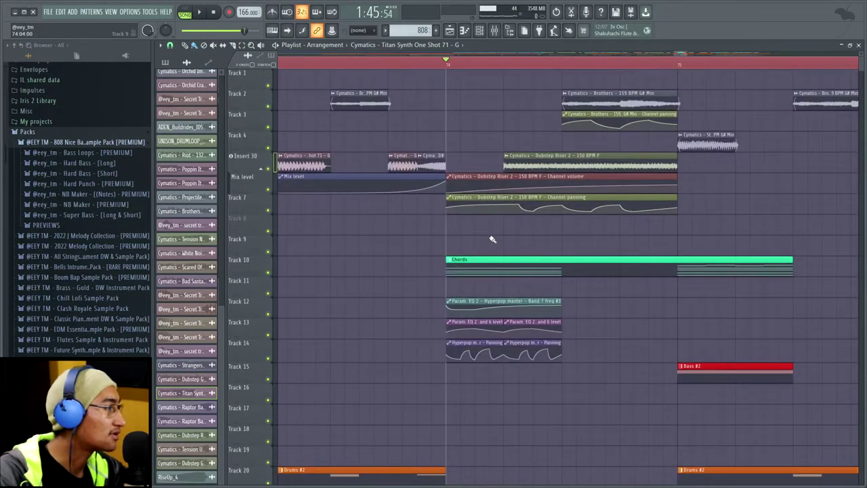
pyautogui.press('space')
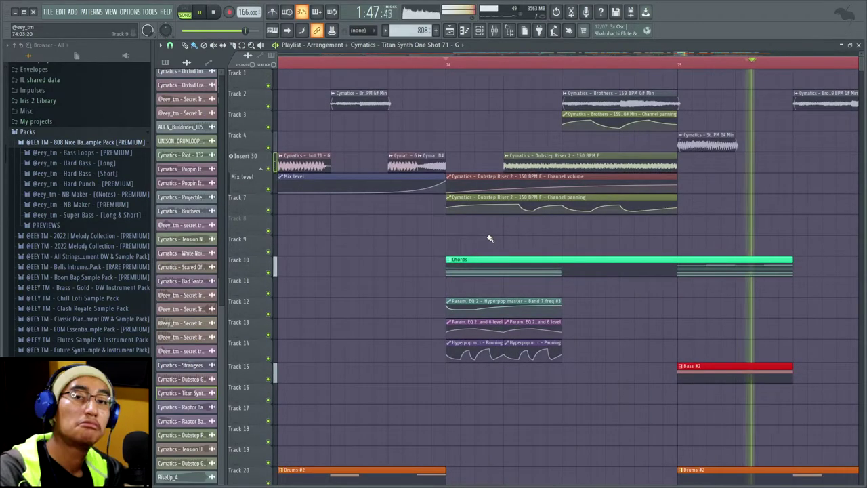
pyautogui.press('space')
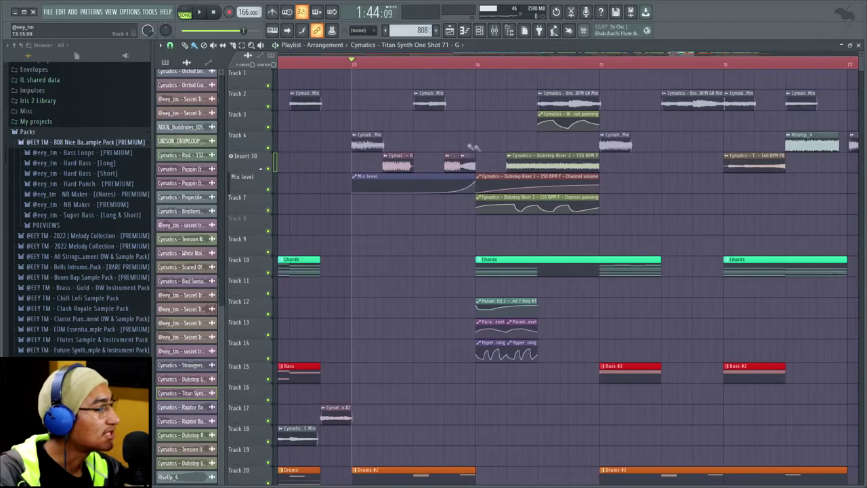
# - Place copies of the Strangers Synth Loop 11 and Titan Synth One Shot 71 clips back to back on Track 1 from bar 73
pyautogui.scroll(1, 473, 143)
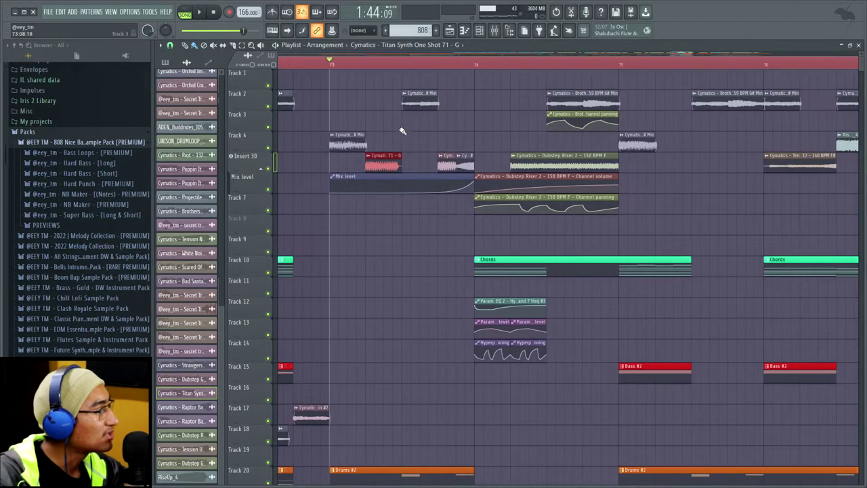
pyautogui.click(347, 137)
pyautogui.click(342, 85)
pyautogui.moveTo(361, 86); pyautogui.dragTo(352, 86)
pyautogui.click(376, 159)
pyautogui.click(369, 79)
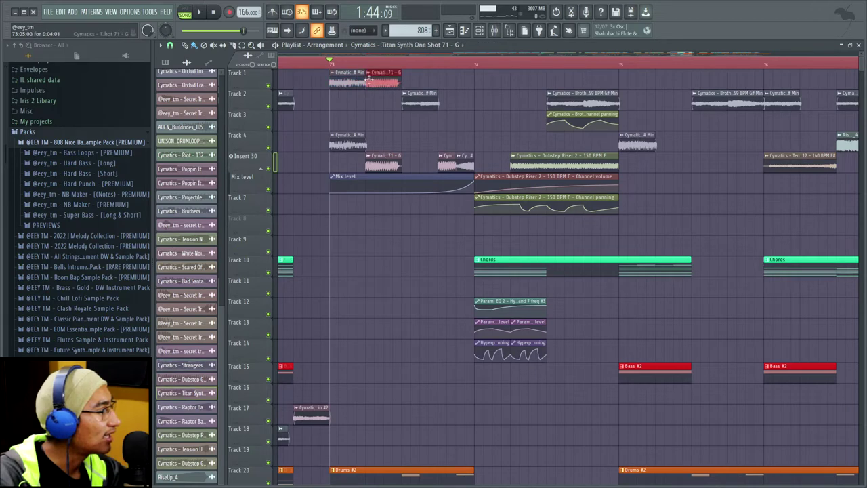
# - Continue the Track 1 sequence up to bar 74 with copies of the Brothers clip and the two short Insert 30 clips
pyautogui.click(410, 82)
pyautogui.moveTo(455, 81); pyautogui.dragTo(483, 81)
pyautogui.click(465, 161)
pyautogui.click(474, 81)
# - Add a half-bar Chords clip at bar 74 followed by a Brothers clip to Track 1, and solo that track
pyautogui.click(502, 265)
pyautogui.moveTo(689, 82); pyautogui.dragTo(553, 83)
pyautogui.click(576, 106)
pyautogui.rightClick(268, 86)
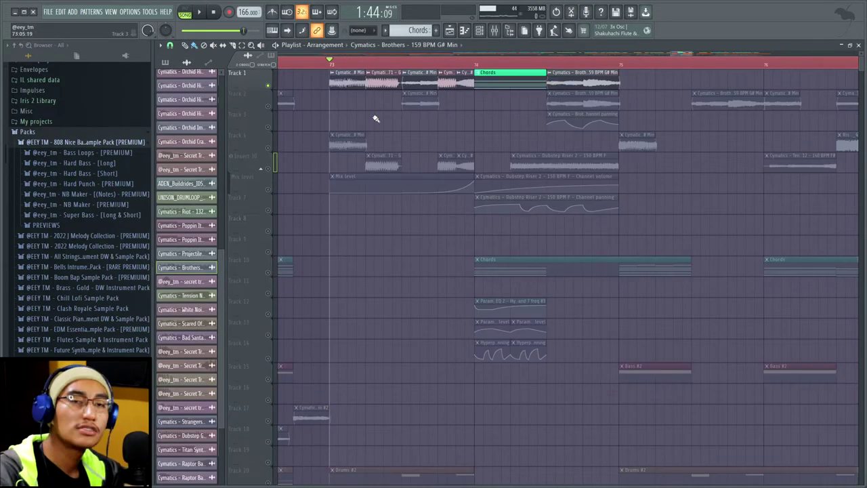
# - Play the soloed Track 1 sequence from bar 73 to hear the clips follow one another
pyautogui.press('space')
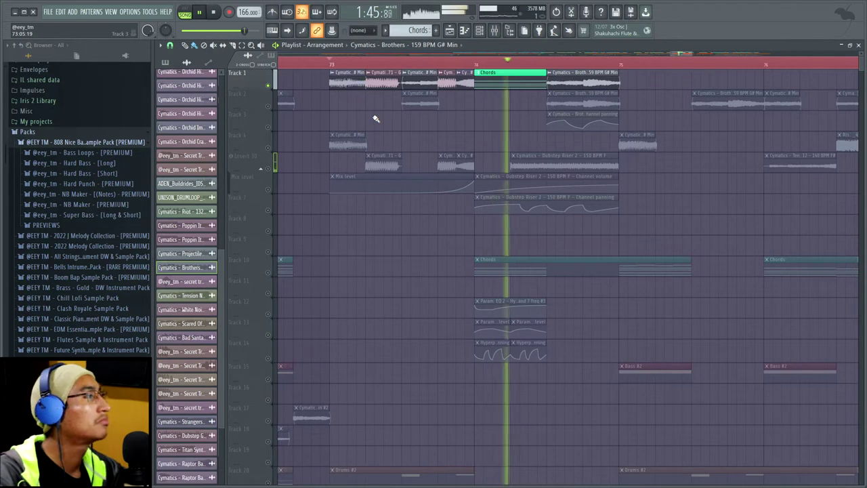
pyautogui.press('space')
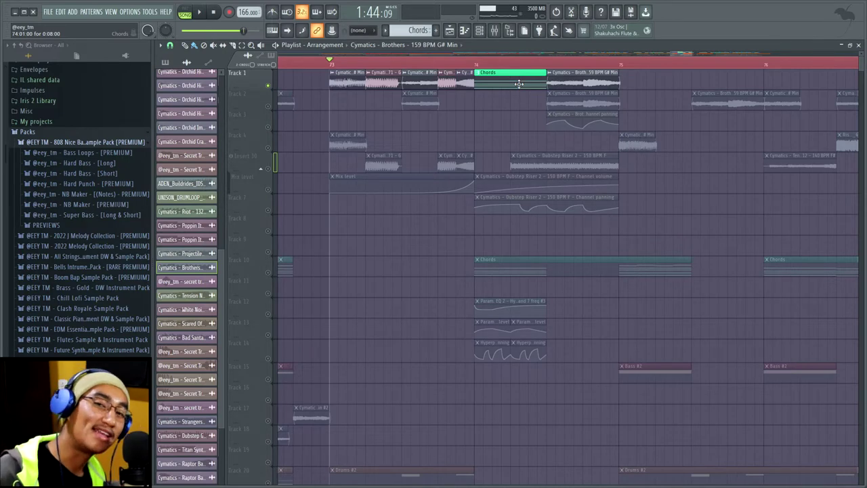
# - Remove the copied clips from Track 1, unsolo it and play the full arrangement from bar 73
pyautogui.press('Delete')
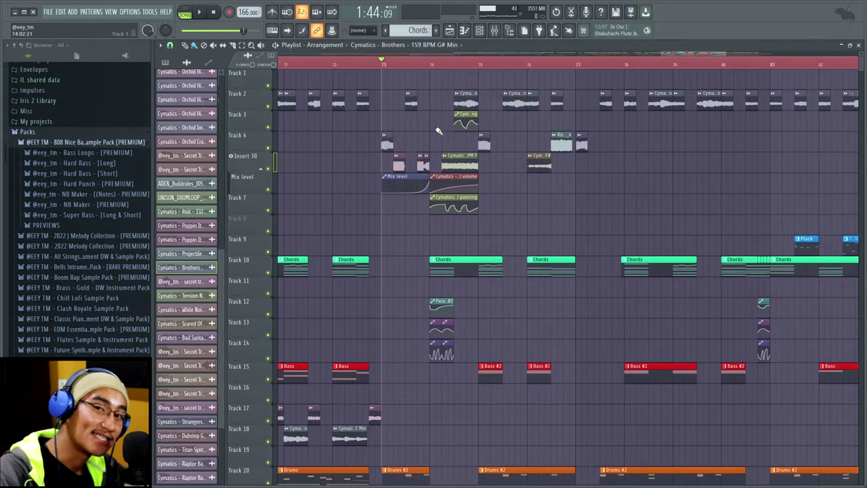
pyautogui.press('space')
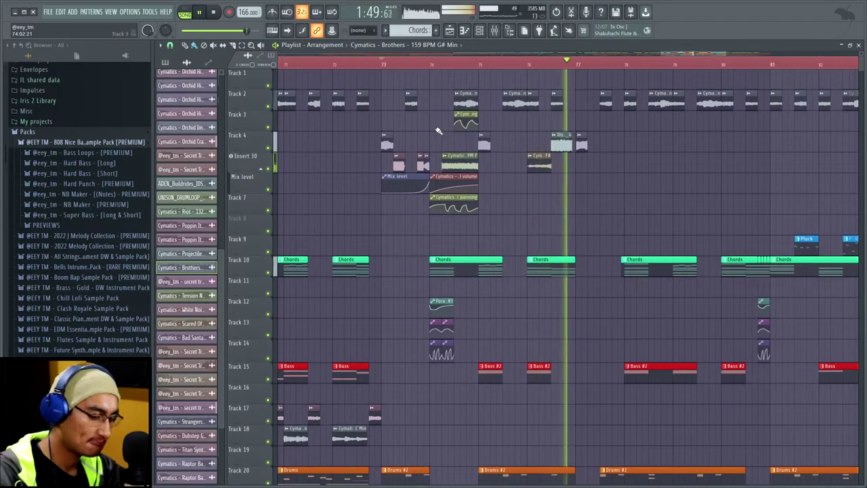
pyautogui.press('space')
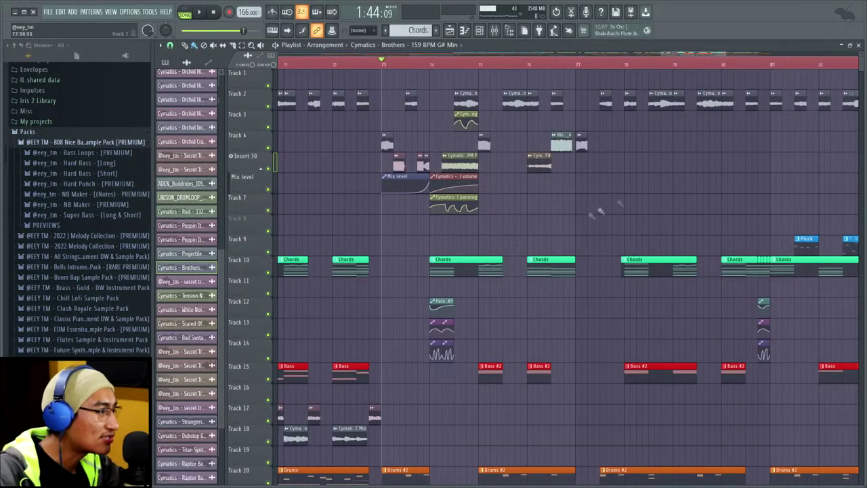
# - Return to the start of the arrangement and open the Fruity Parametric EQ 2 on the Brothers clip's mixer track, Insert 14
pyautogui.scroll(-10, 600, 212)
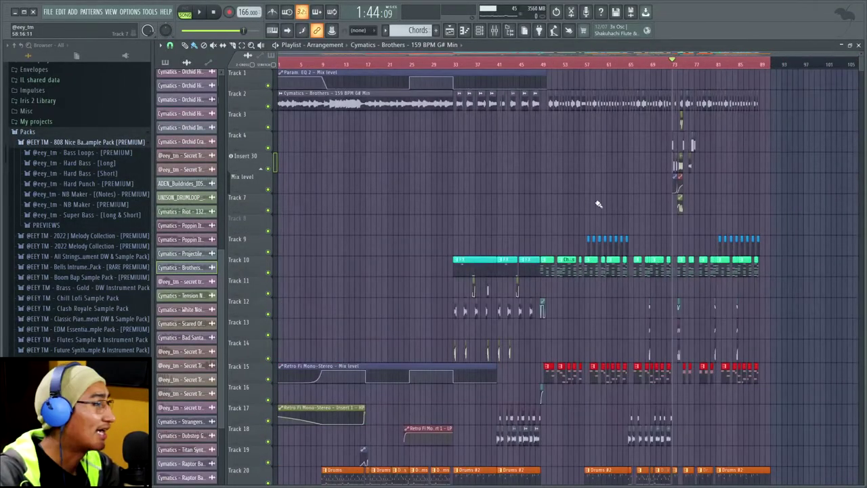
pyautogui.scroll(-4, 598, 203)
pyautogui.scroll(3, 248, 199)
pyautogui.click(359, 66)
pyautogui.press('space')
pyautogui.press('space')
pyautogui.scroll(3, 205, 170)
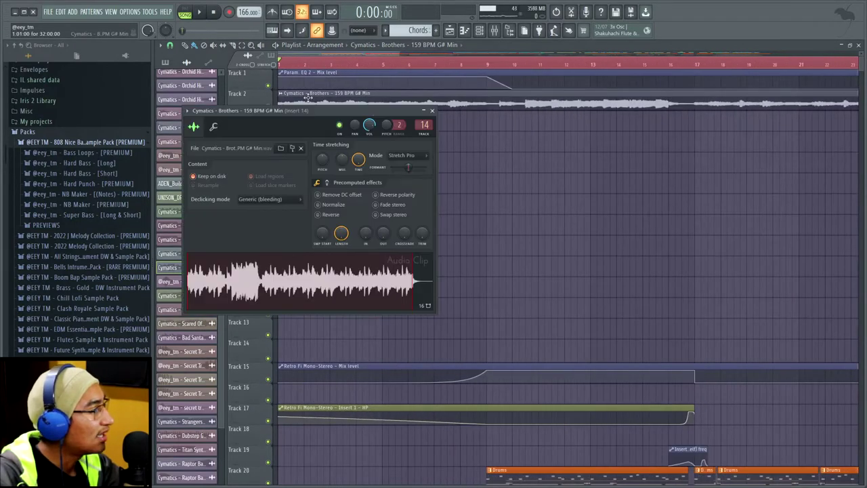
pyautogui.click(494, 30)
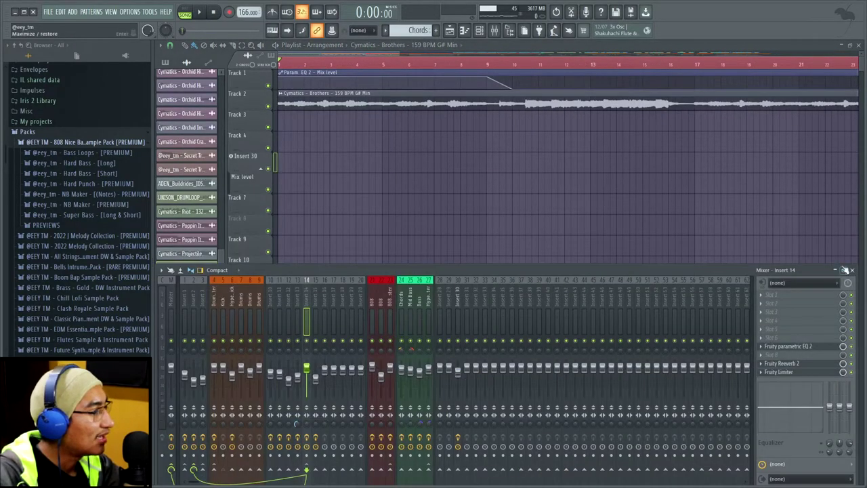
pyautogui.click(807, 346)
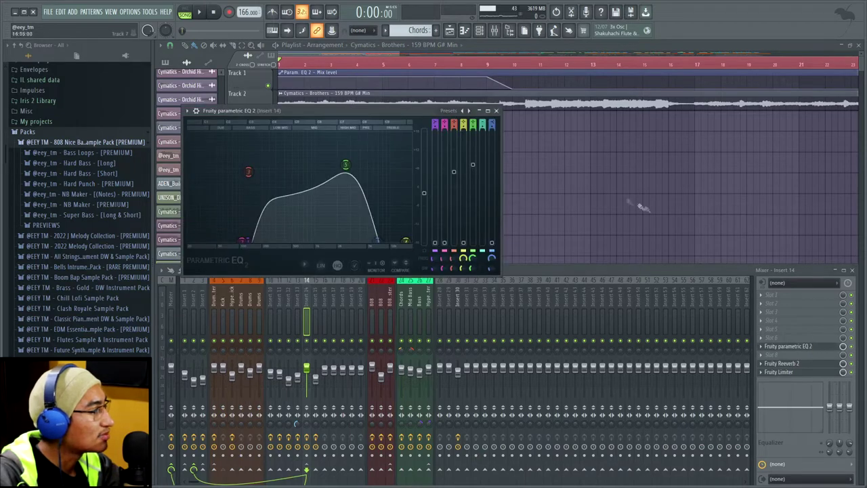
# - Choose the Old Telephone preset for the Parametric EQ 2 on Insert 14
pyautogui.moveTo(416, 111); pyautogui.dragTo(627, 115)
pyautogui.click(663, 114)
pyautogui.moveTo(704, 119)
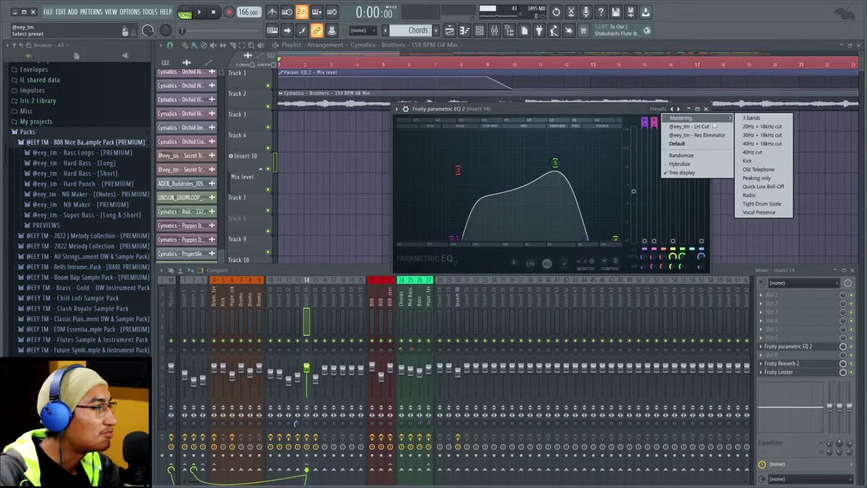
pyautogui.click(769, 169)
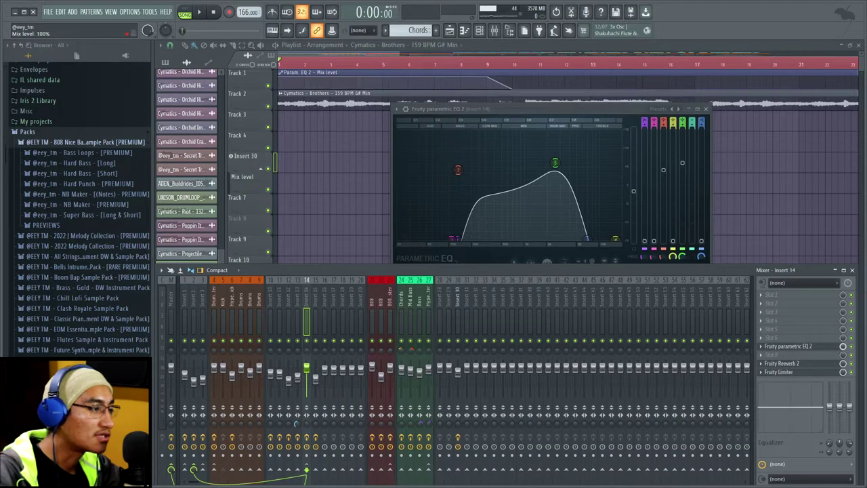
# - Inspect the EQ's mix level control on Insert 14 and place the EQ window beside its mix level automation in the Playlist
pyautogui.click(845, 271)
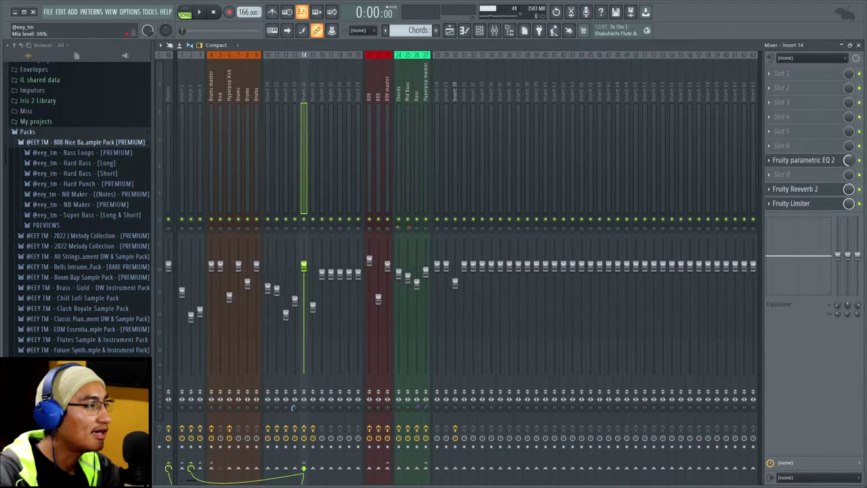
pyautogui.click(859, 46)
pyautogui.click(709, 106)
pyautogui.moveTo(367, 72); pyautogui.dragTo(408, 72)
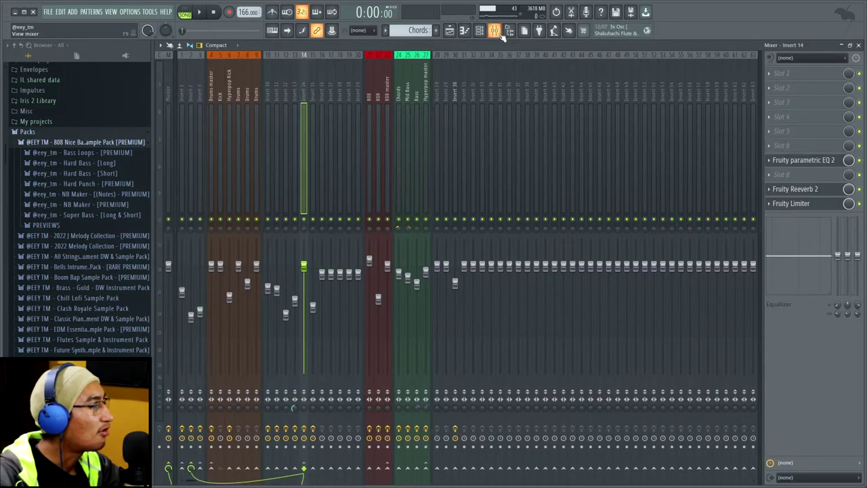
pyautogui.click(495, 30)
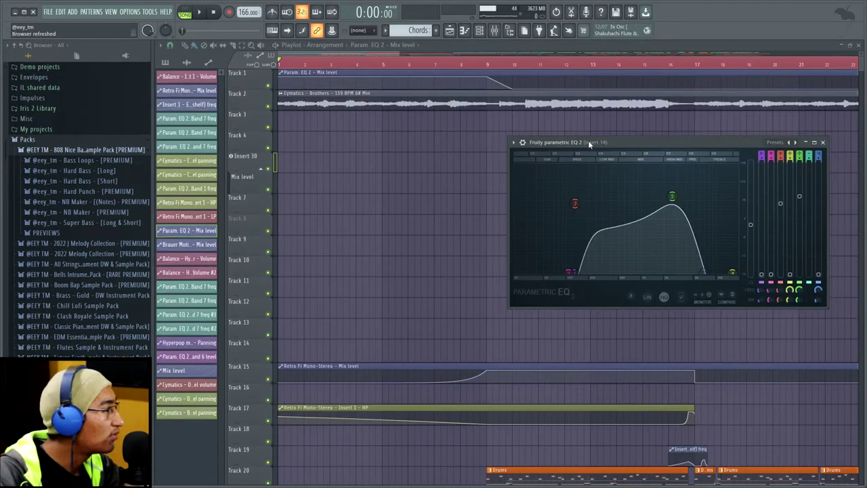
pyautogui.moveTo(588, 140); pyautogui.dragTo(583, 139)
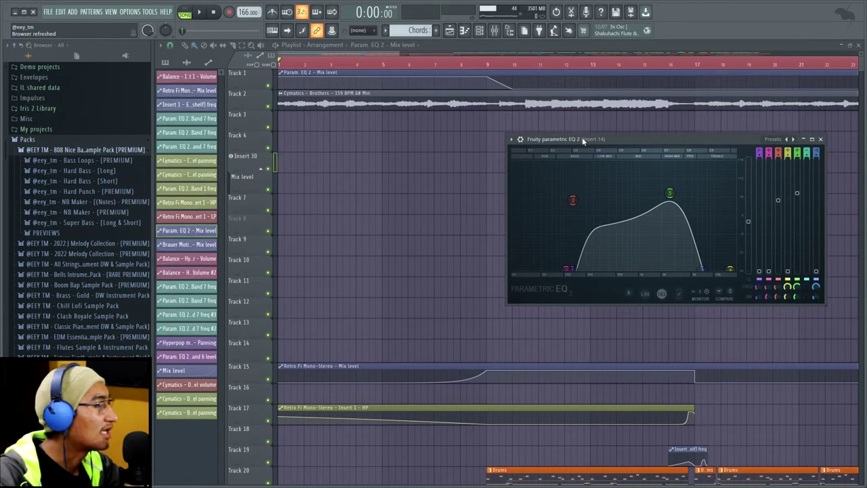
# - Play the intro from bar 1 and compare the Brothers melody with the Parametric EQ 2 active and bypassed
pyautogui.press('space')
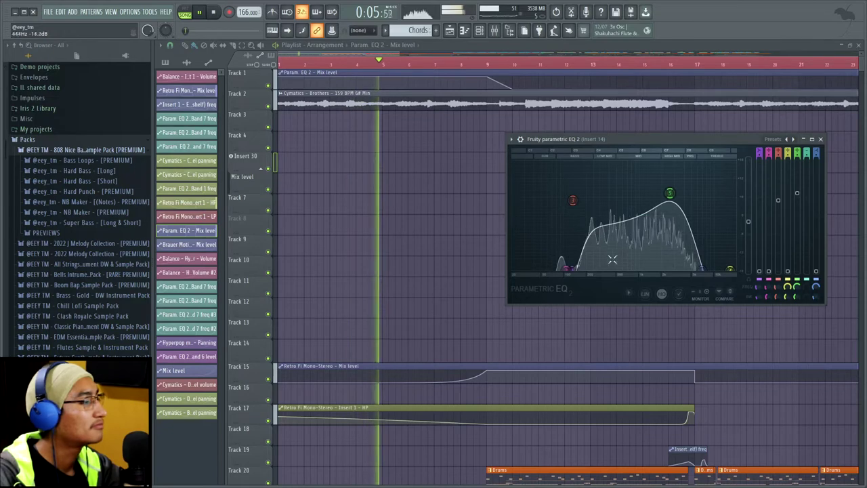
pyautogui.press('F9')
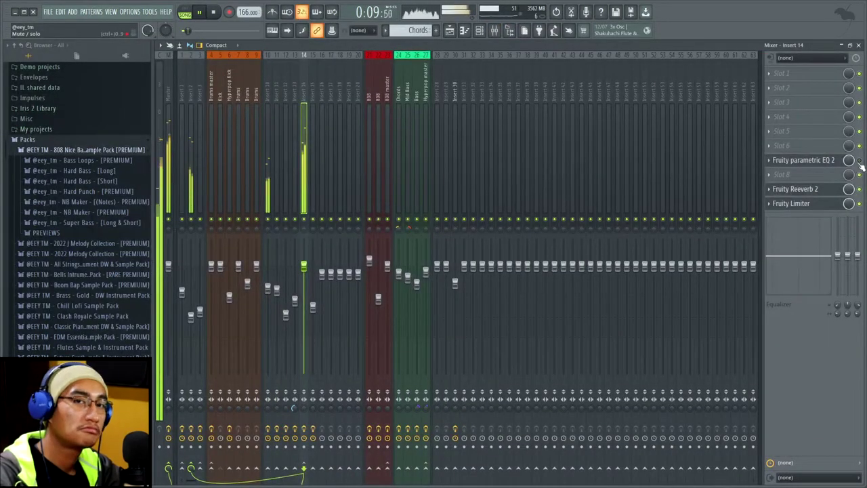
pyautogui.click(858, 44)
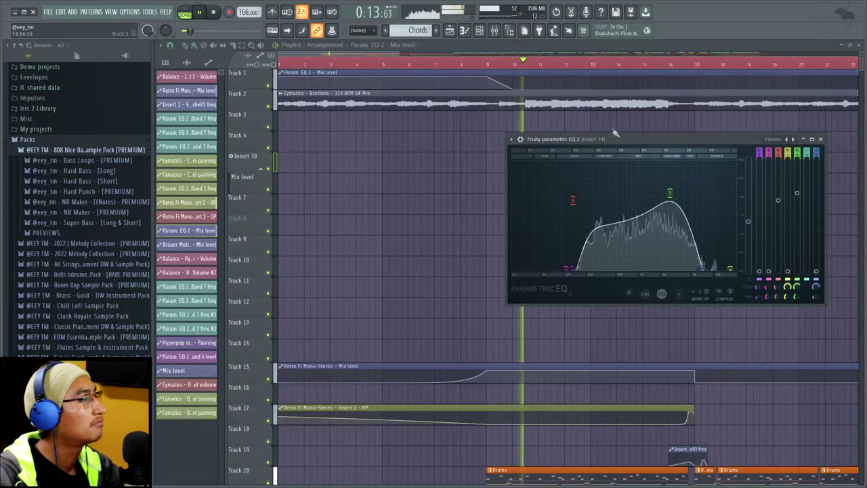
# - Set the playback position to bar 25 and examine the mix level automation and the tracks in that section
pyautogui.scroll(-3, 439, 146)
pyautogui.scroll(-2, 439, 147)
pyautogui.scroll(3, 438, 145)
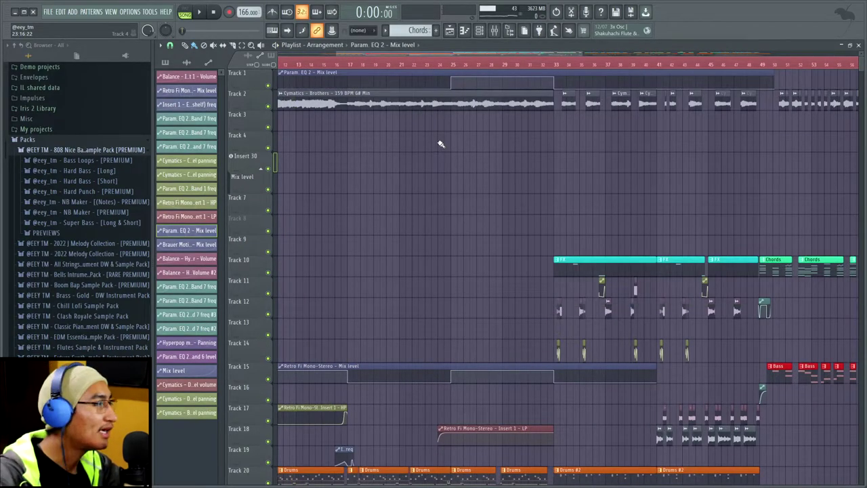
pyautogui.scroll(-1, 379, 153)
pyautogui.scroll(2, 325, 180)
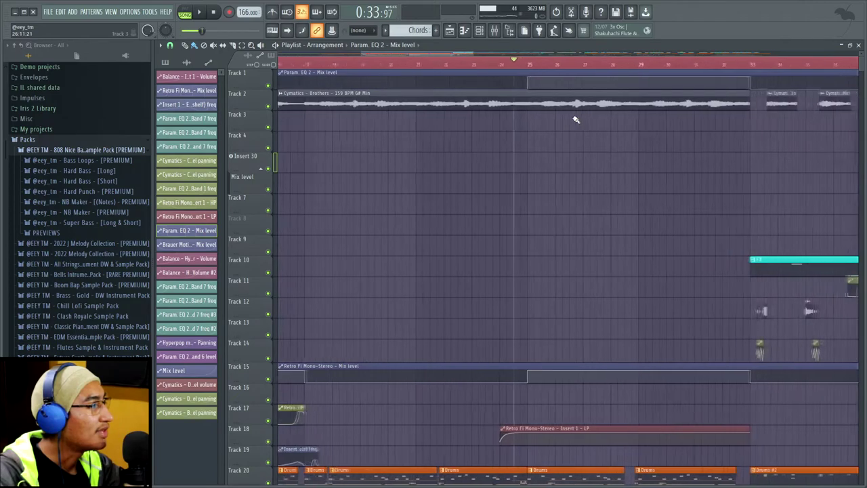
pyautogui.scroll(2, 618, 218)
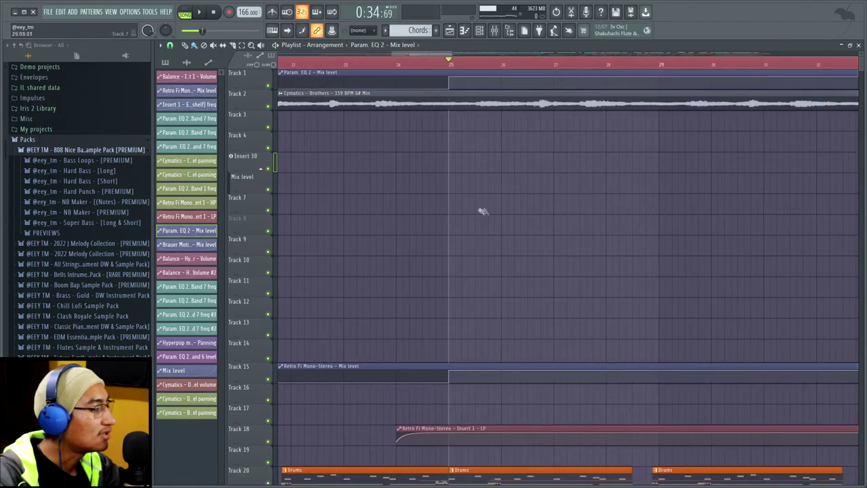
pyautogui.scroll(-2, 482, 211)
pyautogui.scroll(2, 406, 204)
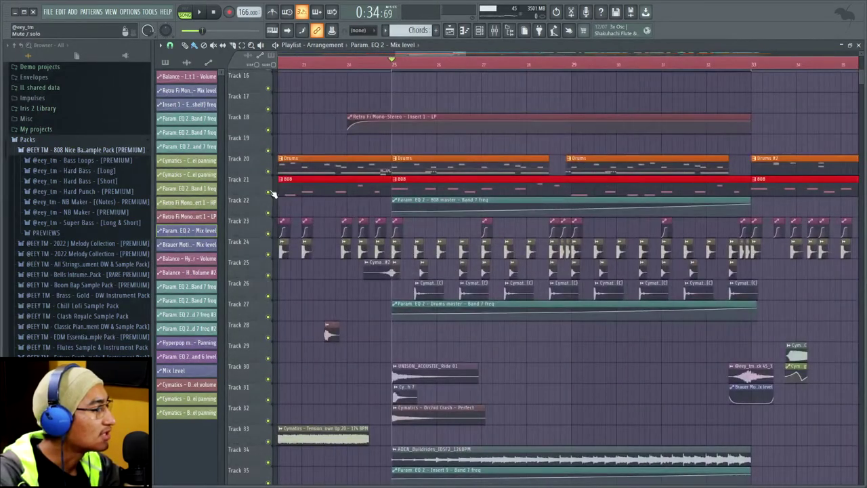
# - Solo the 808 on Track 21, adding Tracks 24, 25, 22 and 23, and listen to the section from bar 25
pyautogui.rightClick(268, 193)
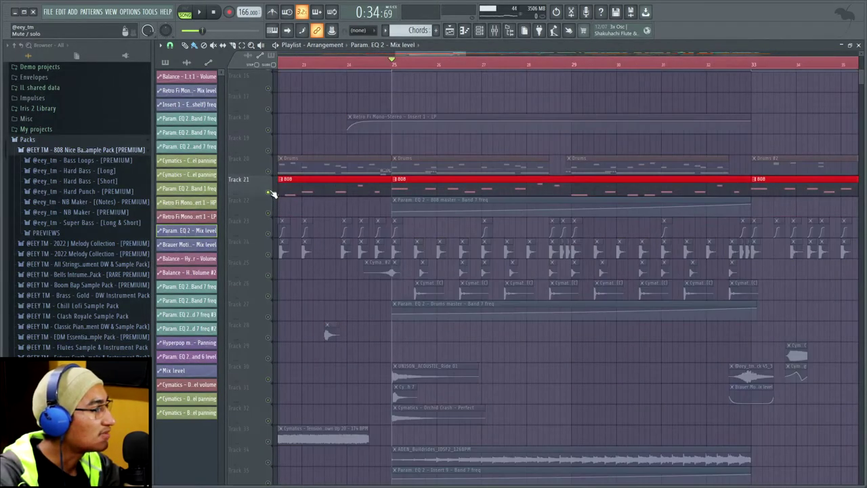
pyautogui.click(269, 253)
pyautogui.click(269, 275)
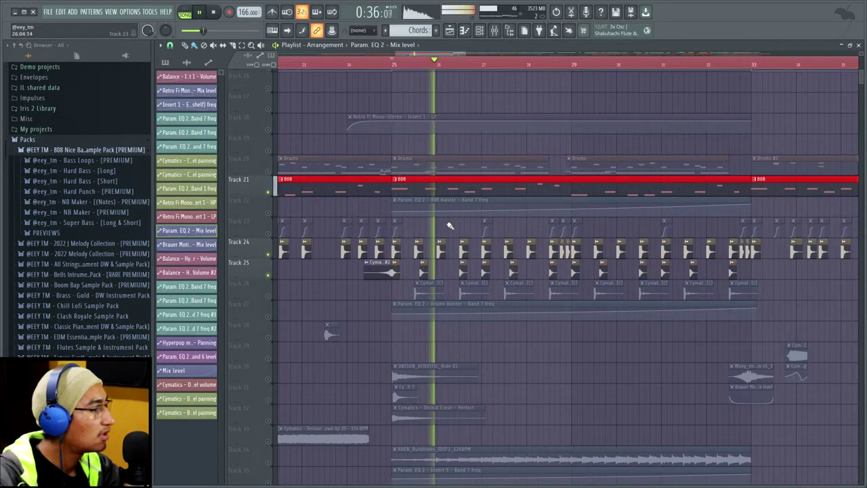
pyautogui.scroll(1, 447, 232)
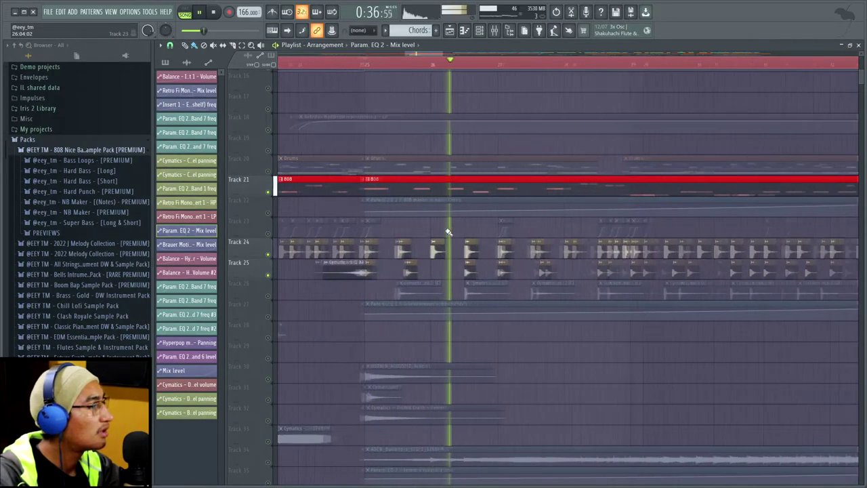
pyautogui.click(268, 213)
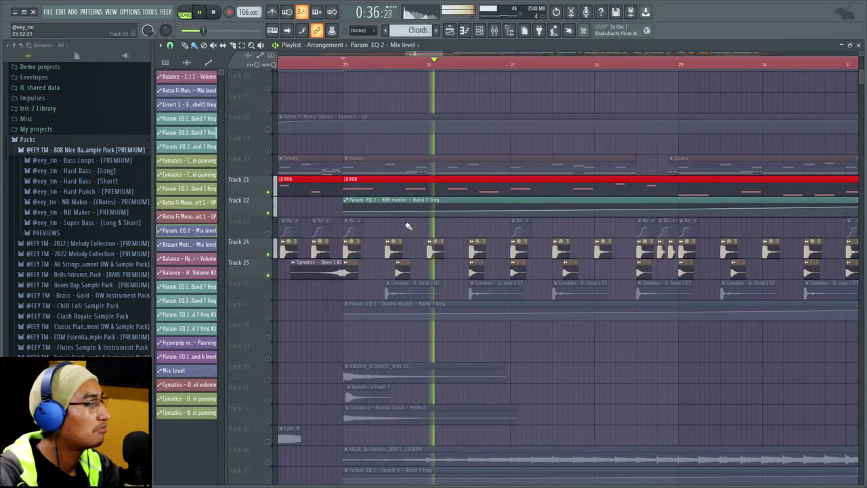
pyautogui.click(268, 233)
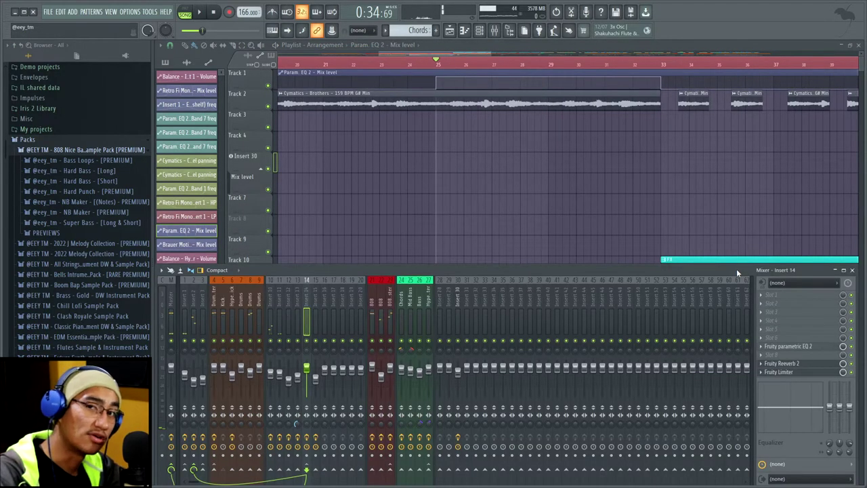
# - Play the full mix from bar 25 and compare Insert 14 with its Parametric EQ 2 active and bypassed
pyautogui.press('space')
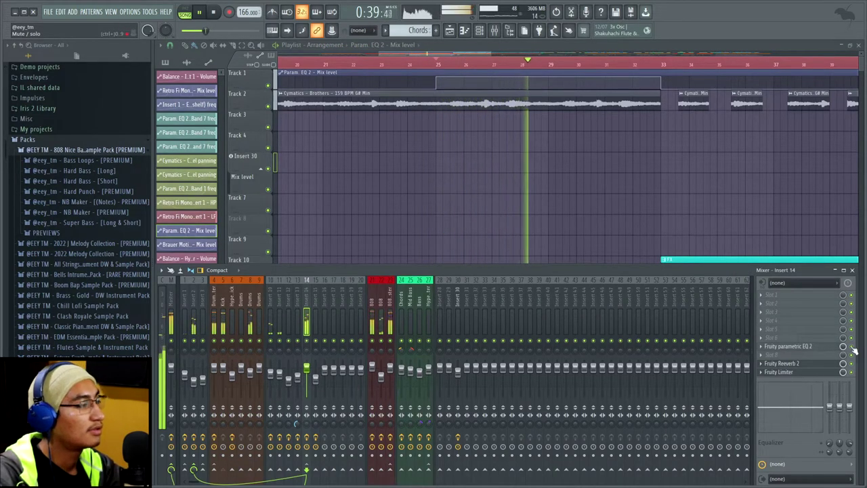
pyautogui.press('space')
pyautogui.press('space')
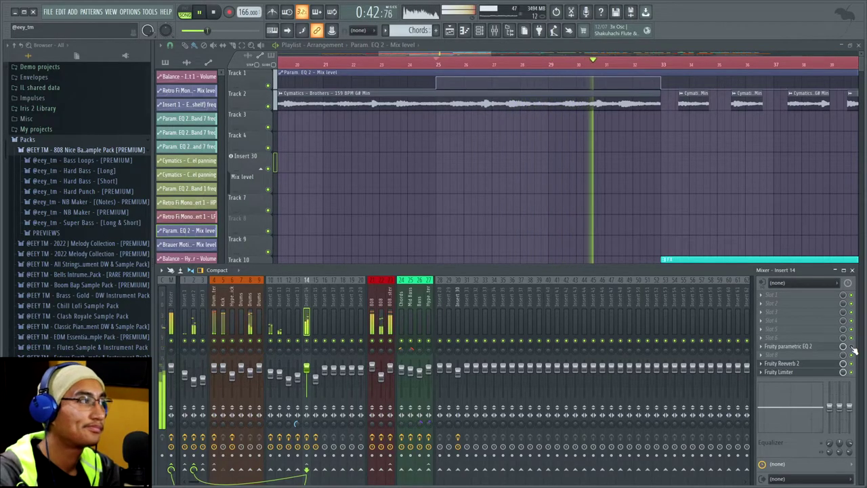
pyautogui.press('space')
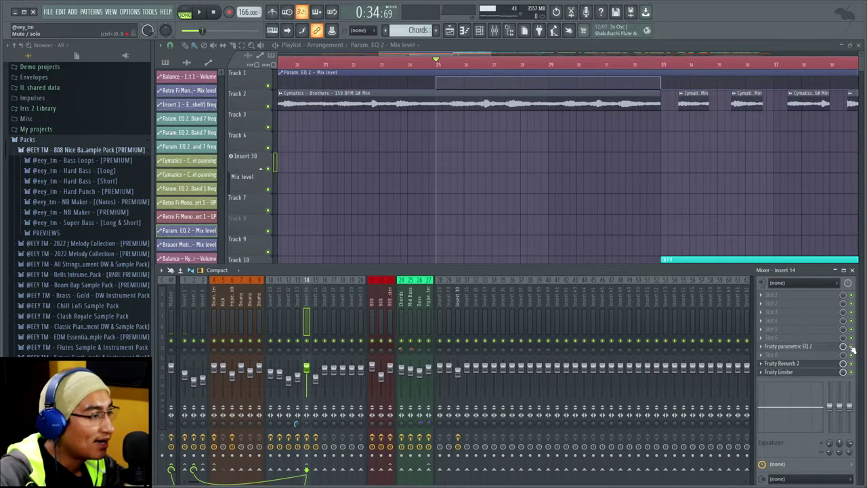
# - Reopen Insert 14's Parametric EQ 2 and examine its curve alongside the drum, 808 and Brothers clips at bar 25
pyautogui.click(787, 346)
pyautogui.moveTo(673, 201); pyautogui.dragTo(650, 240)
pyautogui.scroll(-10, 582, 164)
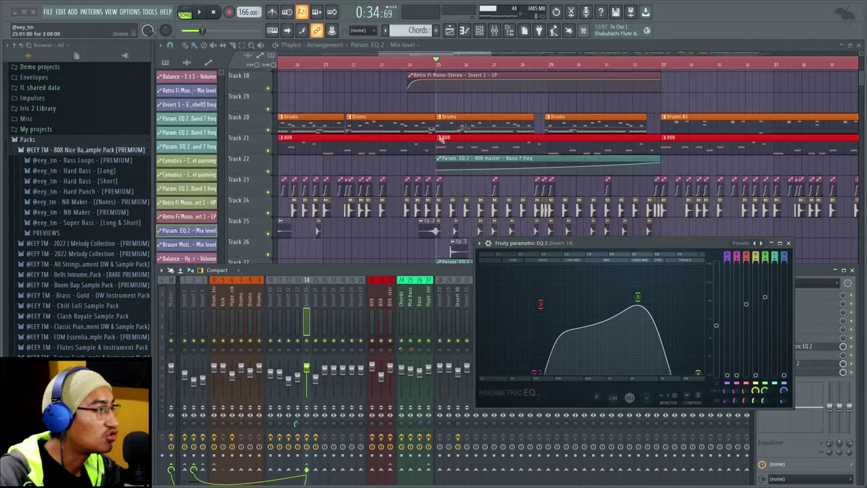
pyautogui.scroll(10, 464, 138)
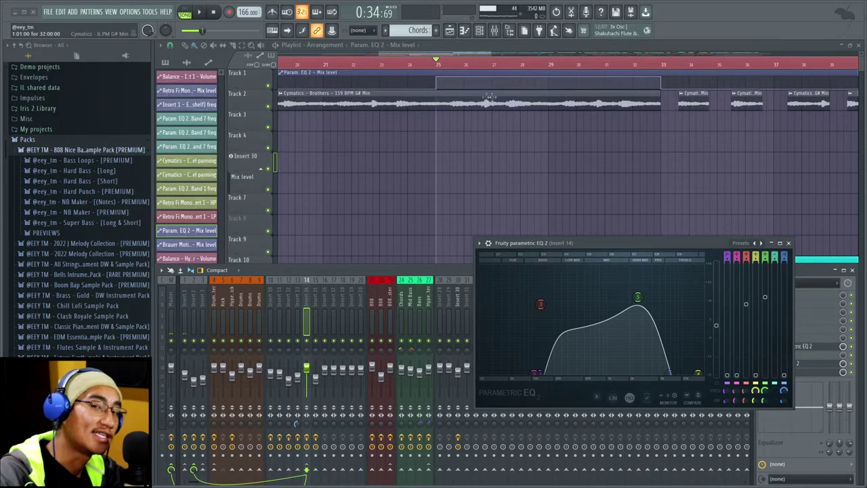
pyautogui.moveTo(636, 242); pyautogui.dragTo(660, 237)
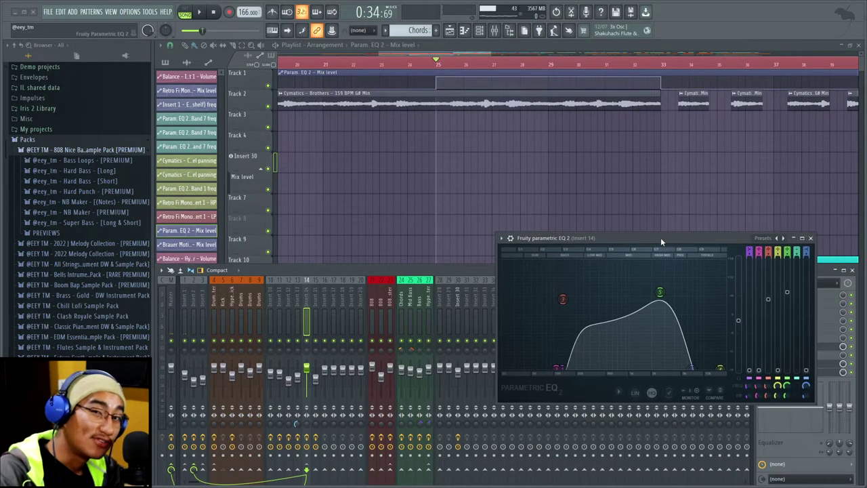
# - Close the EQ window and replay the section from bar 25 to hear the EQ's effect on the Brothers melody
pyautogui.click(811, 239)
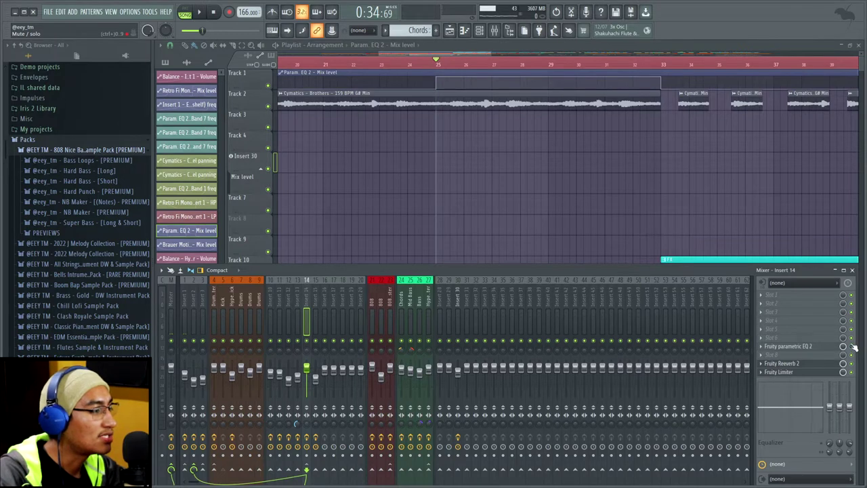
pyautogui.press('space')
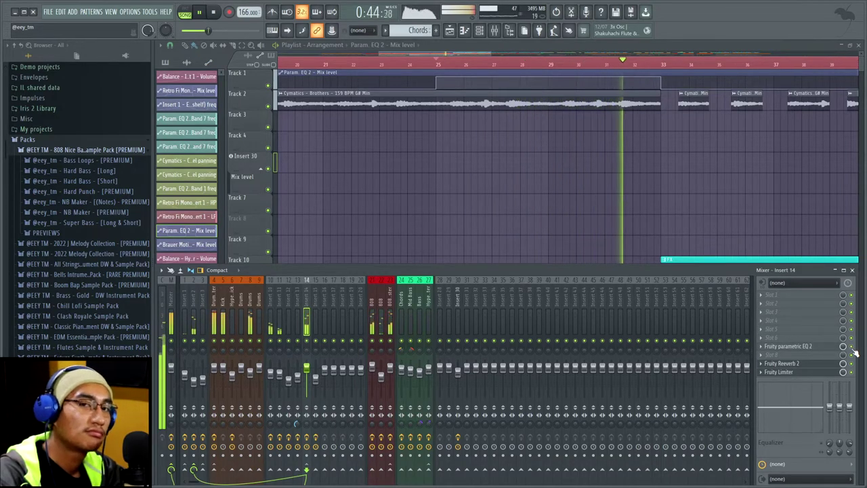
# - Replay the section from bar 25 into the bar 33 change and check the clips there with the mixer closed
pyautogui.press('space')
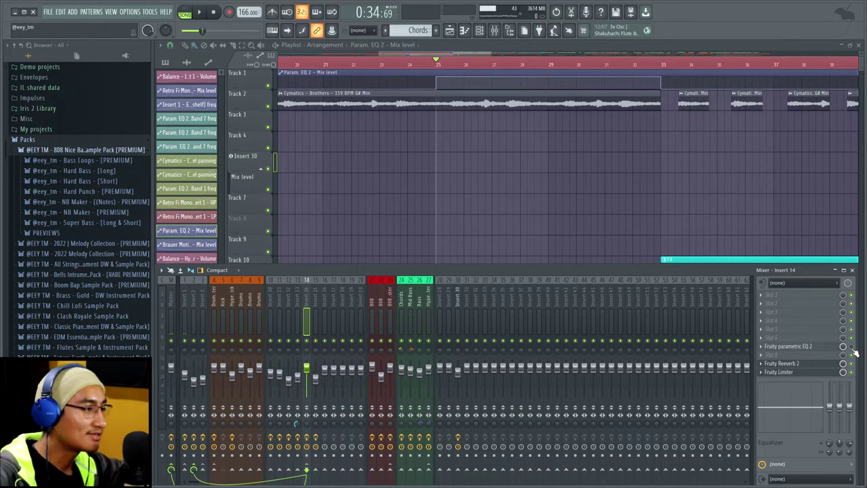
pyautogui.press('space')
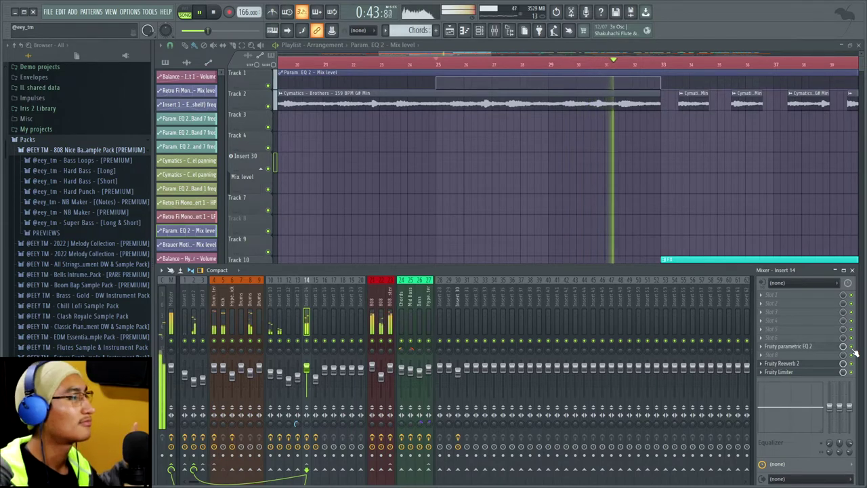
pyautogui.scroll(-1, 770, 166)
pyautogui.hscroll(4, 770, 166)
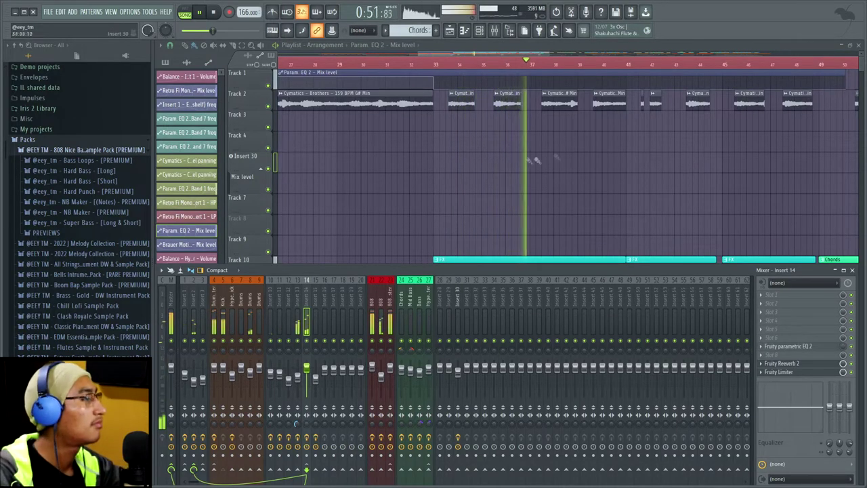
pyautogui.scroll(-3, 523, 161)
pyautogui.press('F9')
pyautogui.scroll(3, 578, 201)
pyautogui.press('space')
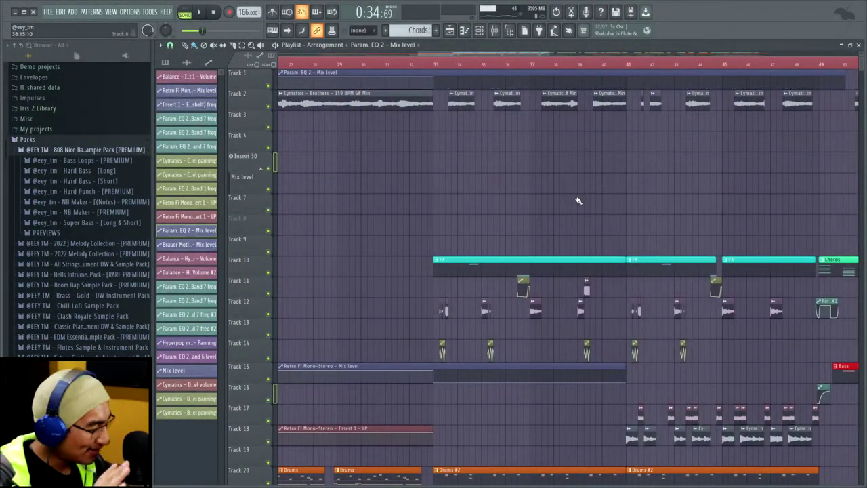
# - Play the arrangement from bar 33 to hear the section with the chopped Brothers clips and added effects
pyautogui.scroll(-5, 578, 201)
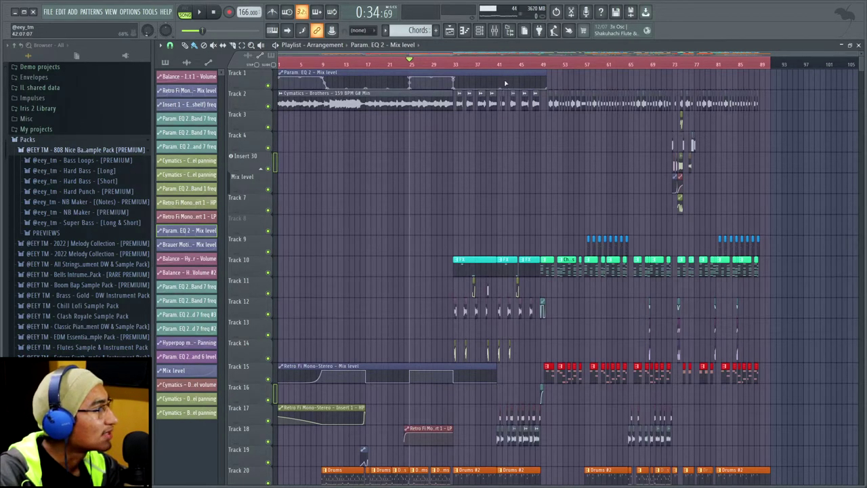
pyautogui.click(447, 64)
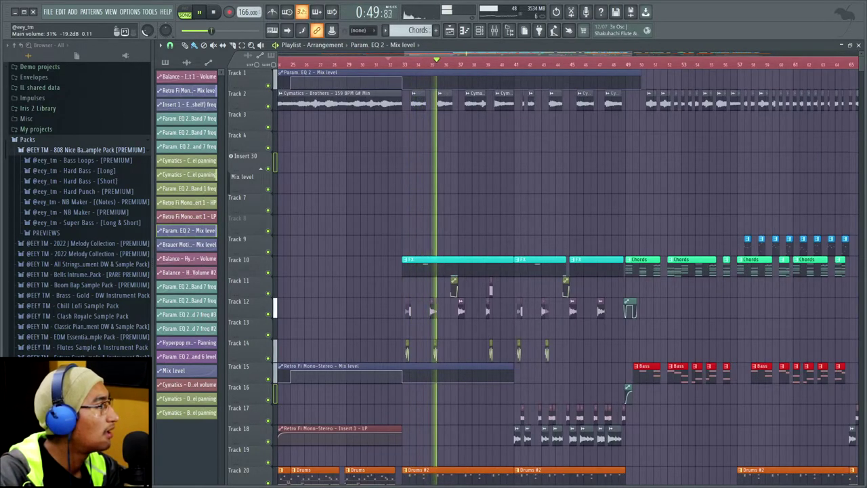
pyautogui.press('space')
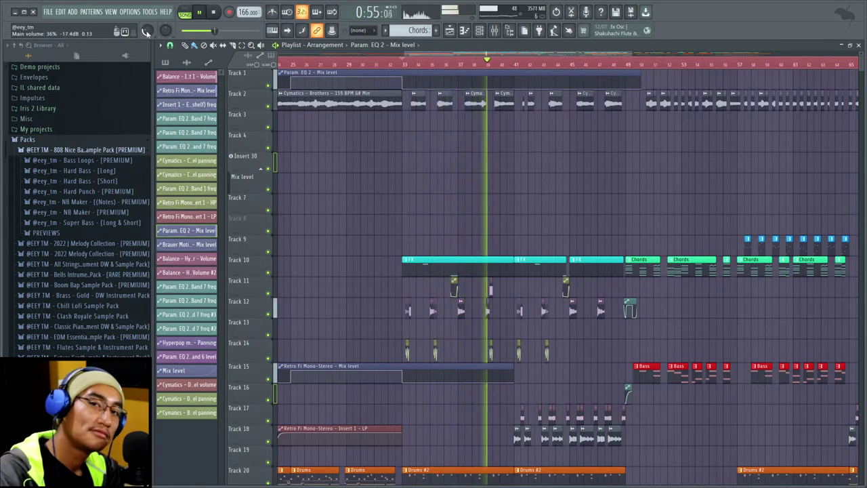
pyautogui.press('space')
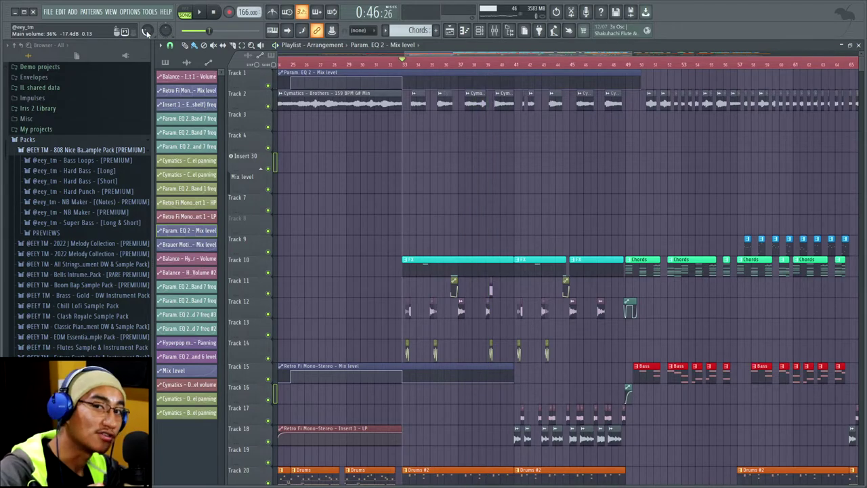
pyautogui.scroll(-3, 512, 144)
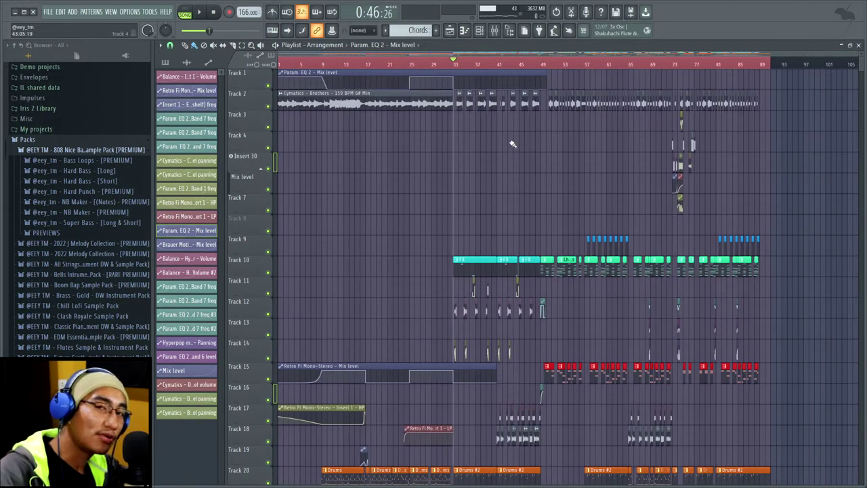
# - Lower the main volume while playing from bar 17 with the mixer open, then reset it to its default
pyautogui.click(214, 12)
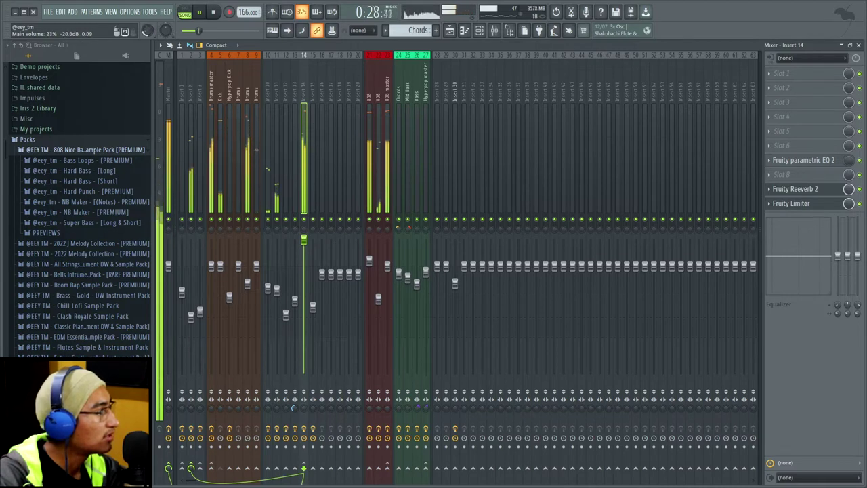
pyautogui.moveTo(147, 30); pyautogui.dragTo(150, 32)
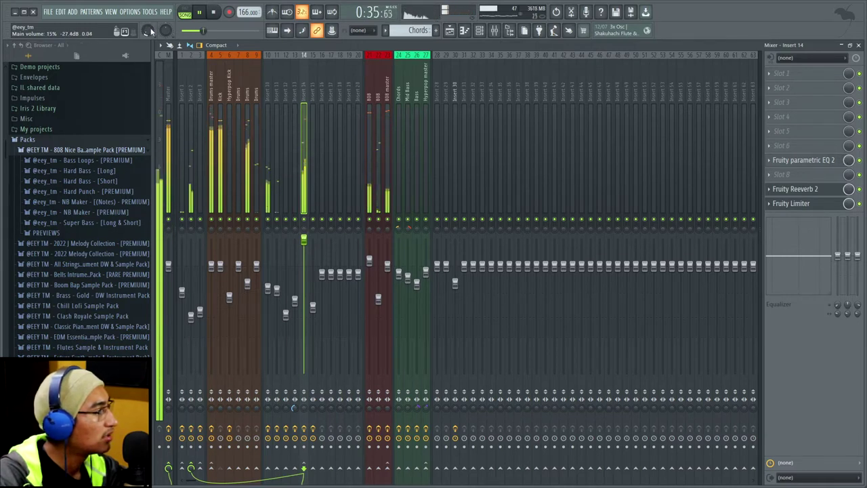
pyautogui.rightClick(150, 31)
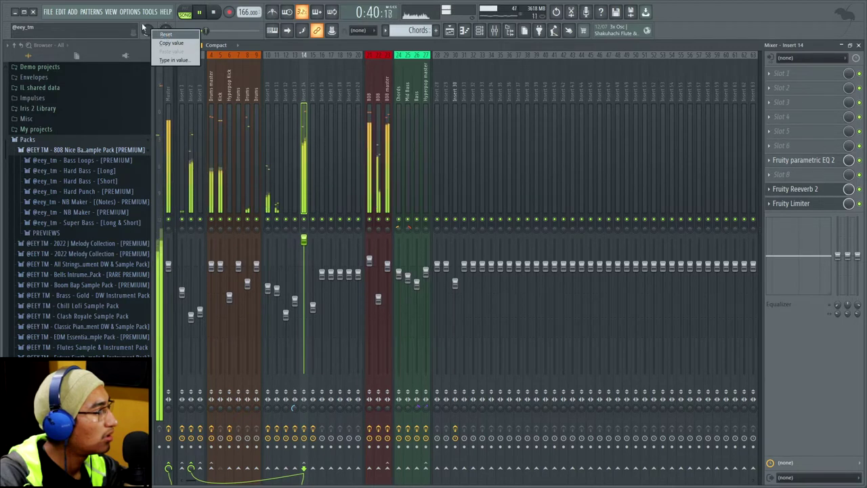
pyautogui.moveTo(144, 28); pyautogui.dragTo(144, 32)
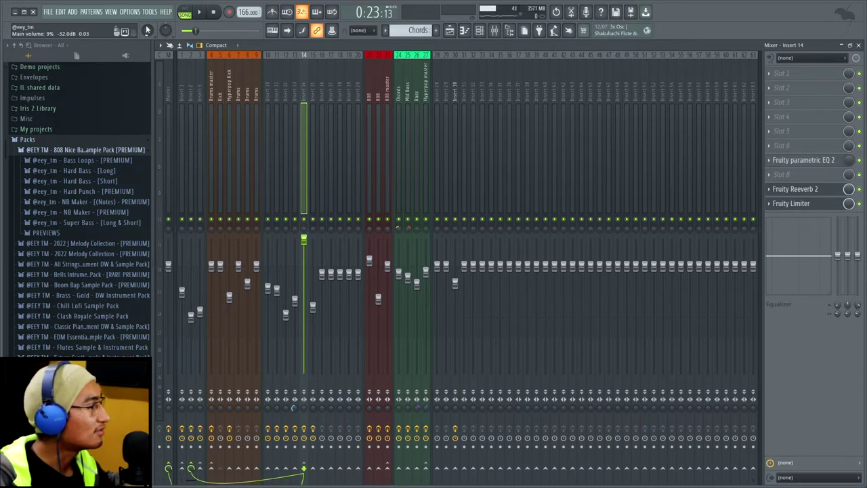
pyautogui.rightClick(148, 31)
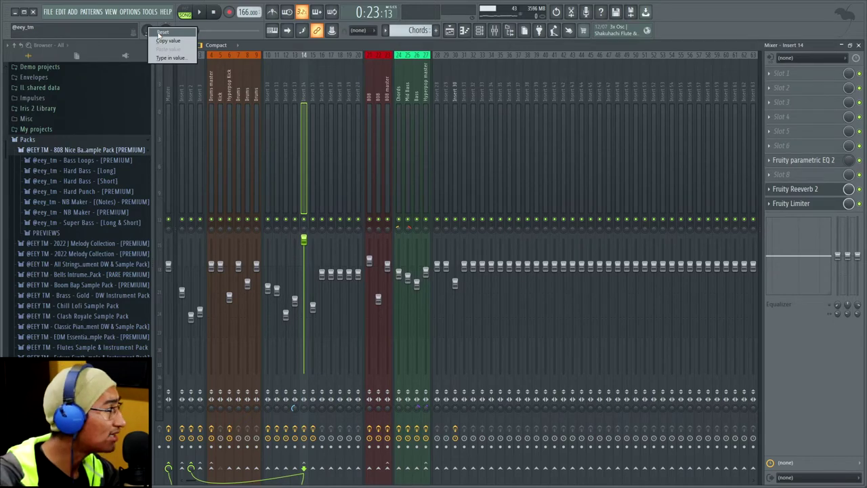
pyautogui.click(159, 34)
# - Play the arrangement from bar 17 and compare the mixer levels of Insert 14 and the 808 tracks
pyautogui.press('F5')
pyautogui.scroll(3, 365, 138)
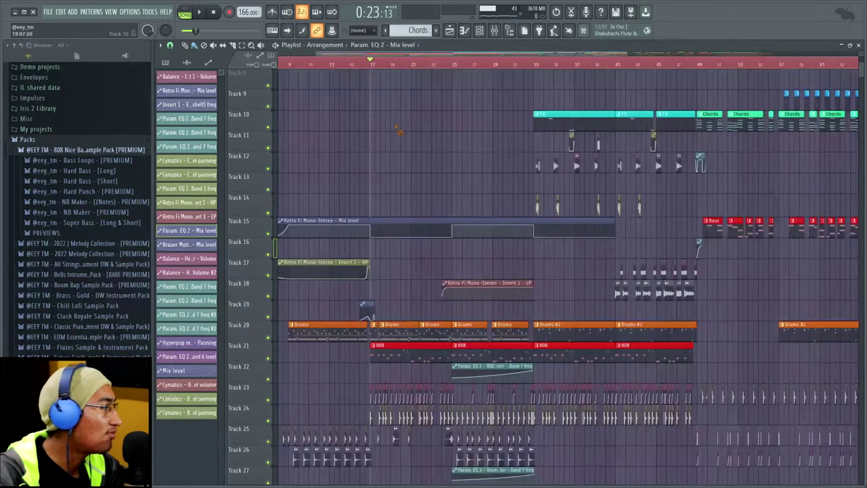
pyautogui.scroll(6, 413, 135)
pyautogui.press('space')
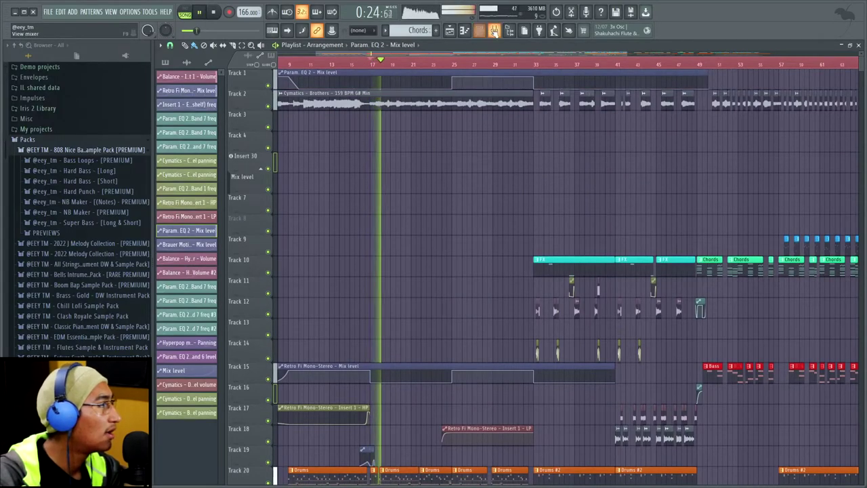
pyautogui.press('F9')
pyautogui.rightClick(309, 244)
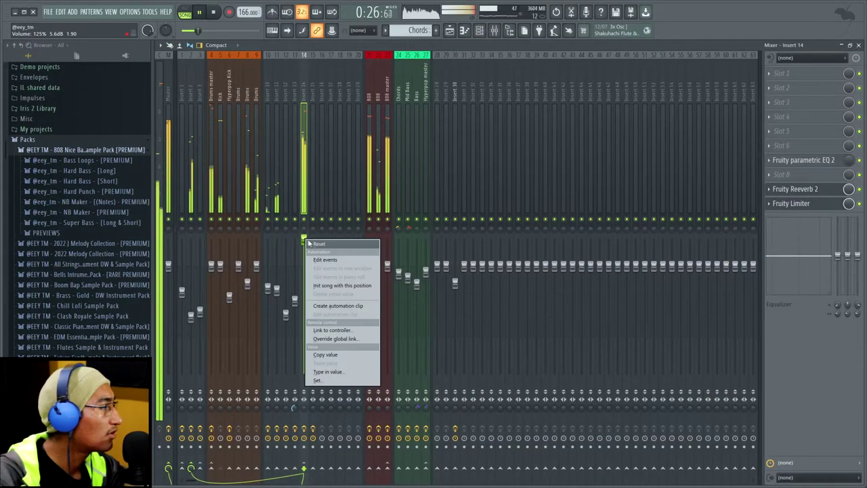
pyautogui.click(295, 184)
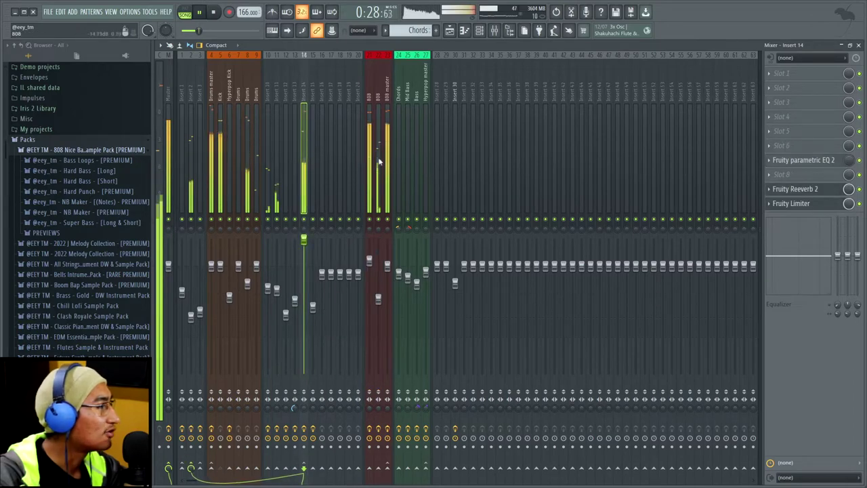
pyautogui.click(373, 152)
pyautogui.click(306, 196)
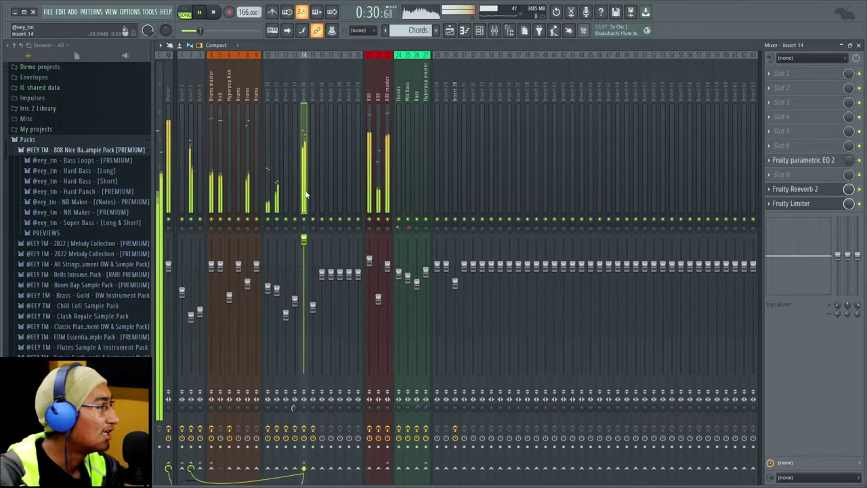
# - Stop playback, reset Insert 14's volume fader to its default level, and close the mixer
pyautogui.rightClick(306, 242)
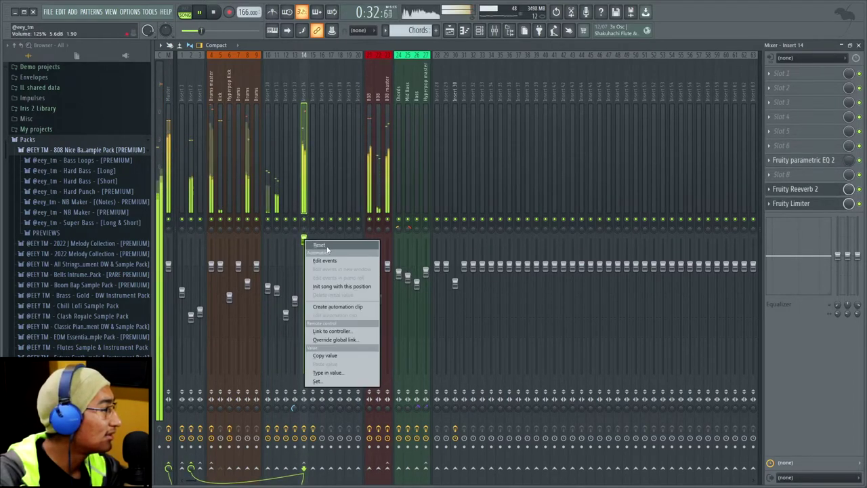
pyautogui.click(303, 176)
pyautogui.press('space')
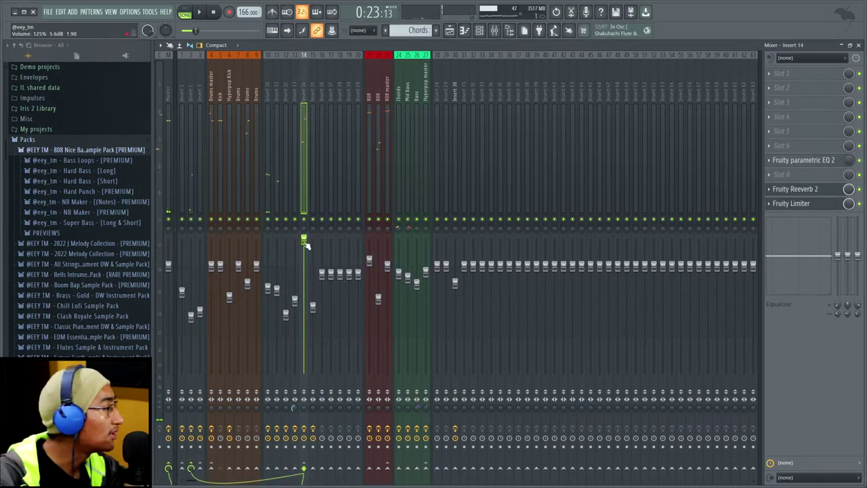
pyautogui.rightClick(305, 242)
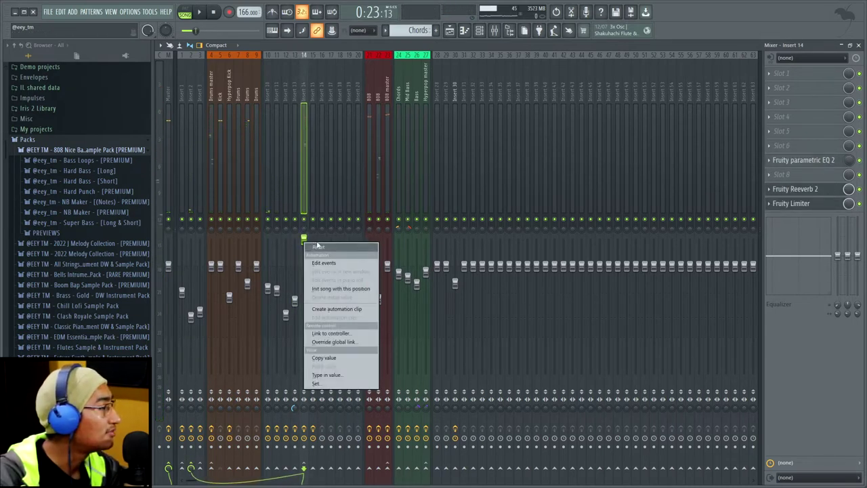
pyautogui.click(317, 245)
pyautogui.click(858, 46)
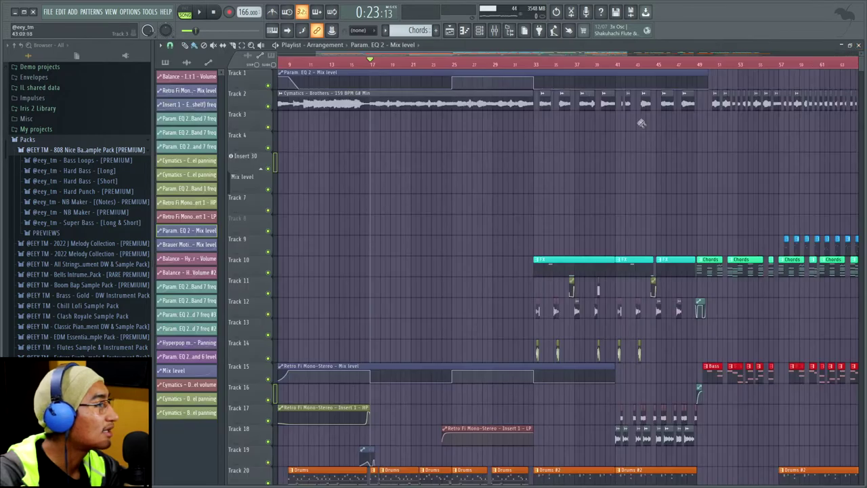
# - Replay the section from bar 17 and look over the Retro Fi automation clips at the arrangement's start
pyautogui.press('space')
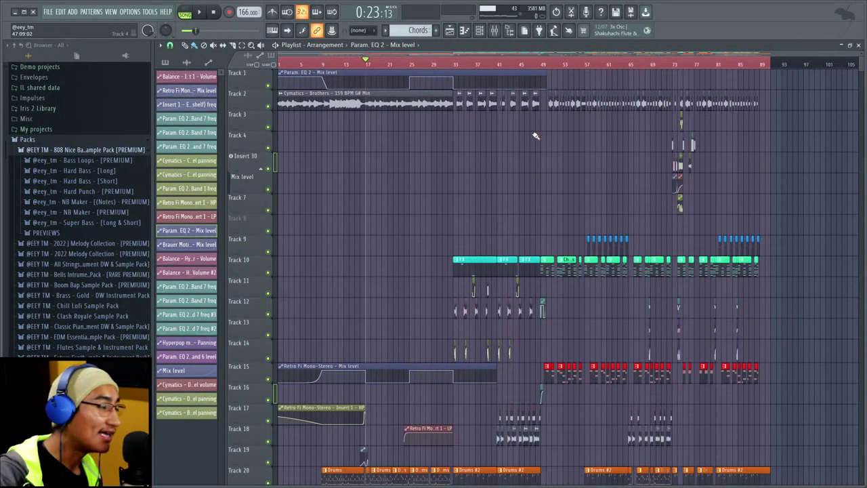
pyautogui.scroll(-5, 452, 194)
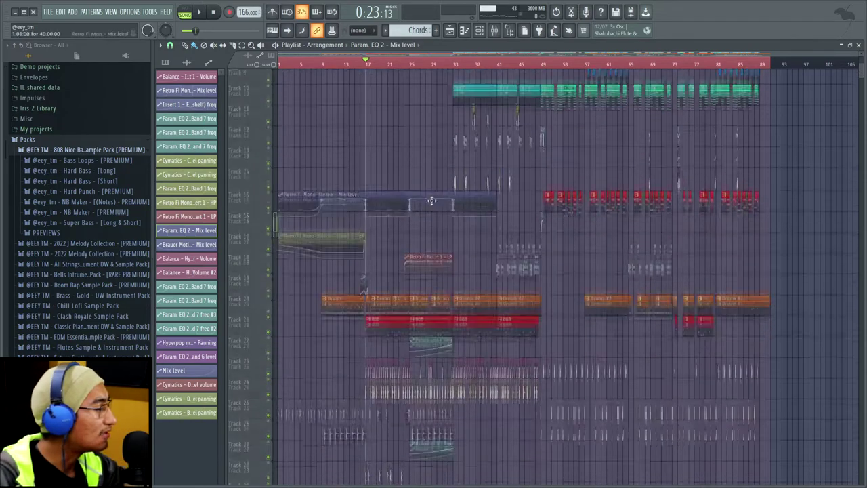
pyautogui.scroll(3, 337, 64)
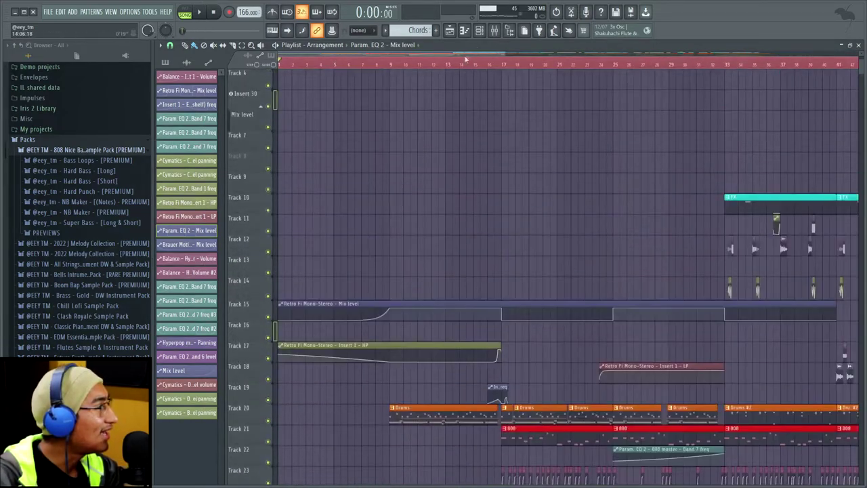
# - Inspect the Brauer Motion Mono-Stereo panning effect on mixer Insert 2 and close it
pyautogui.click(495, 30)
pyautogui.click(192, 138)
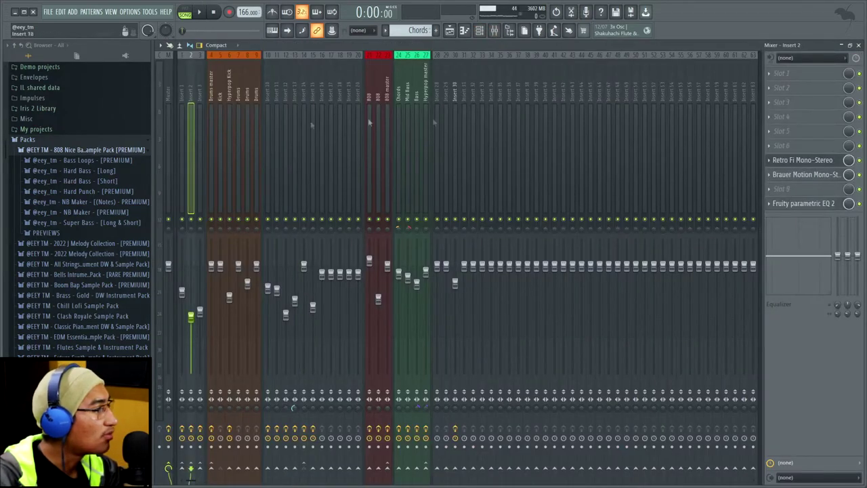
pyautogui.click(799, 174)
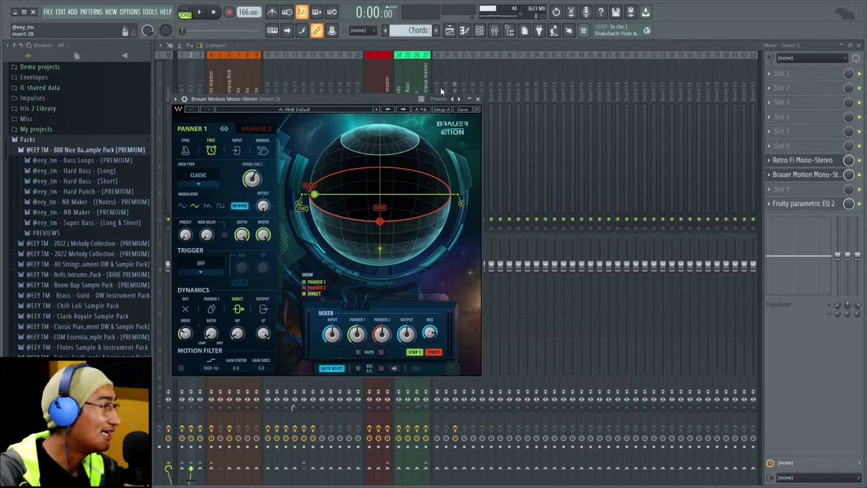
pyautogui.click(477, 99)
# - Look through the effect slots of the other mixer tracks, ending on Insert 1
pyautogui.click(212, 166)
pyautogui.click(232, 159)
pyautogui.click(249, 157)
pyautogui.click(294, 160)
pyautogui.click(351, 162)
pyautogui.click(399, 169)
pyautogui.click(189, 169)
pyautogui.click(183, 166)
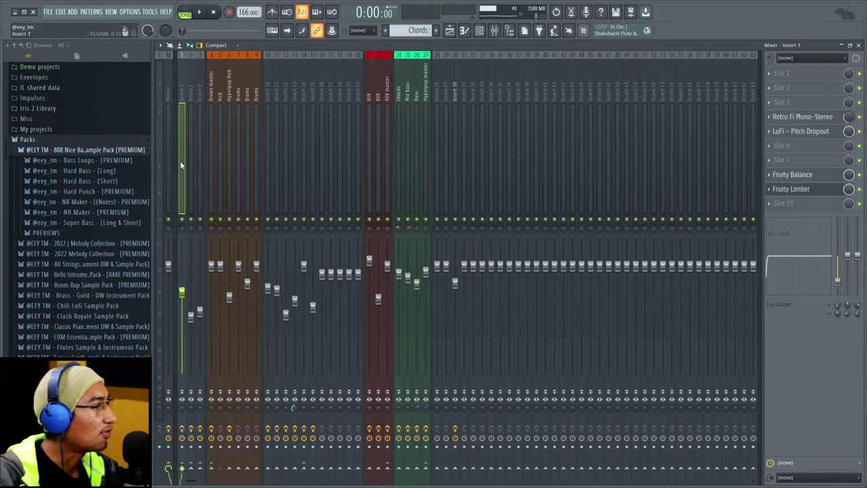
# - Add Fruity PanOMatic to slot 5 of mixer Insert 2 and close its window
pyautogui.press('F9')
pyautogui.moveTo(352, 98); pyautogui.dragTo(631, 97)
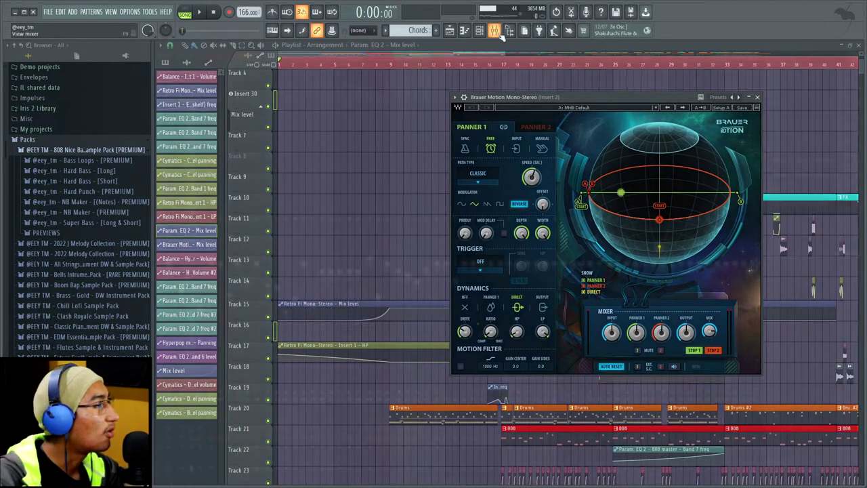
pyautogui.press('F9')
pyautogui.click(824, 131)
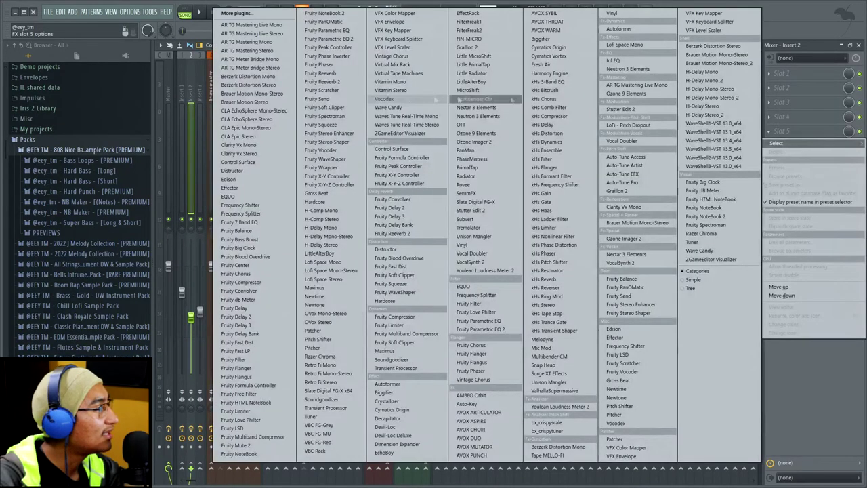
pyautogui.click(318, 21)
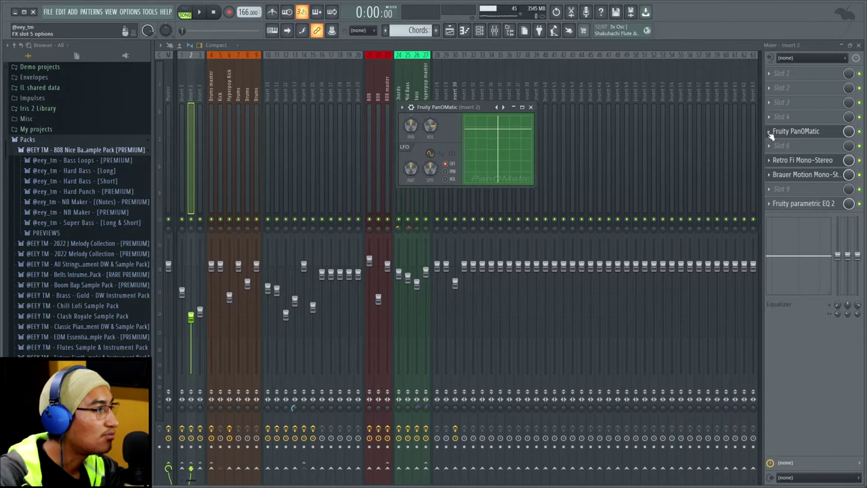
pyautogui.click(813, 163)
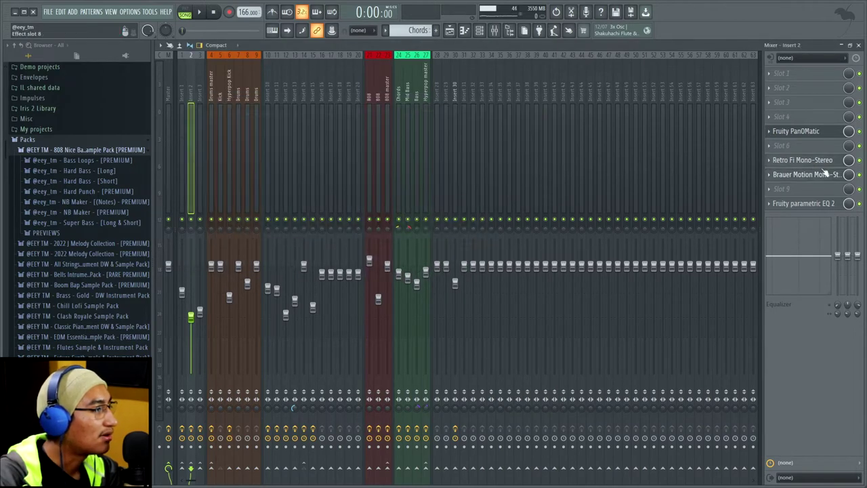
# - Reopen Brauer Motion Mono-Stereo on Insert 2 and set Panner 1's modulator to Triangle
pyautogui.click(828, 174)
pyautogui.moveTo(597, 97); pyautogui.dragTo(466, 72)
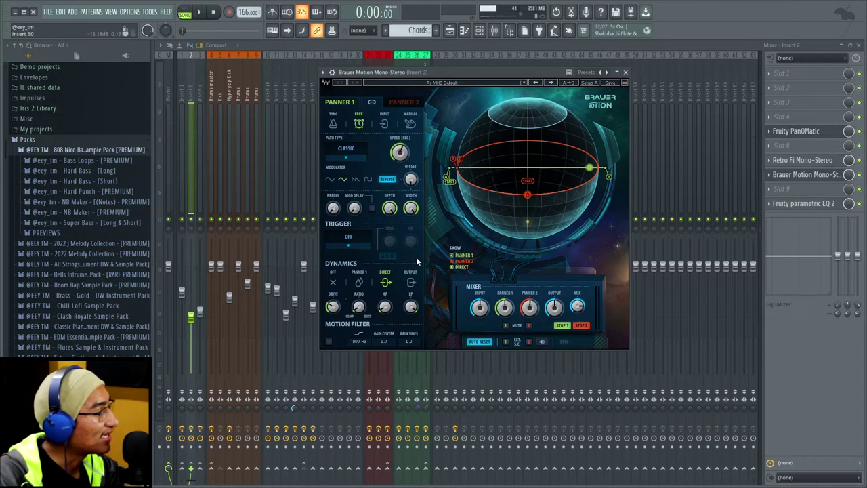
pyautogui.click(354, 180)
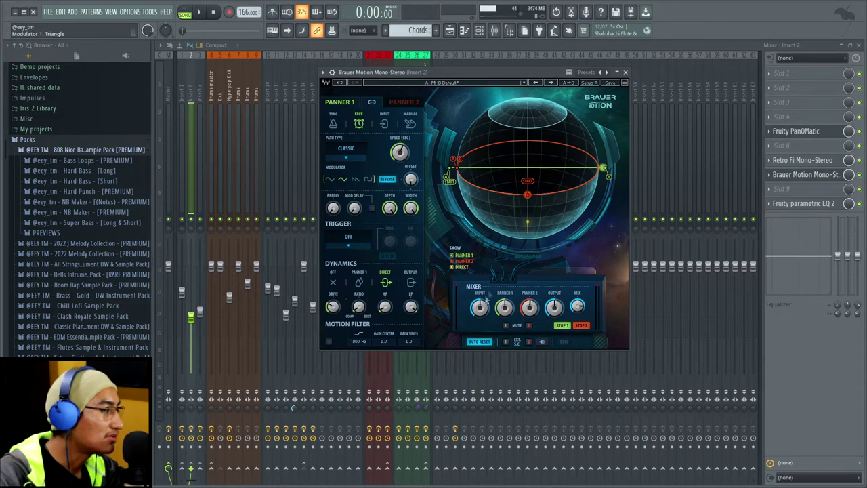
# - Close Brauer Motion Mono-Stereo and the mixer to look over the arrangement in the playlist
pyautogui.click(625, 73)
pyautogui.click(858, 45)
pyautogui.scroll(-3, 464, 195)
pyautogui.scroll(-4, 300, 227)
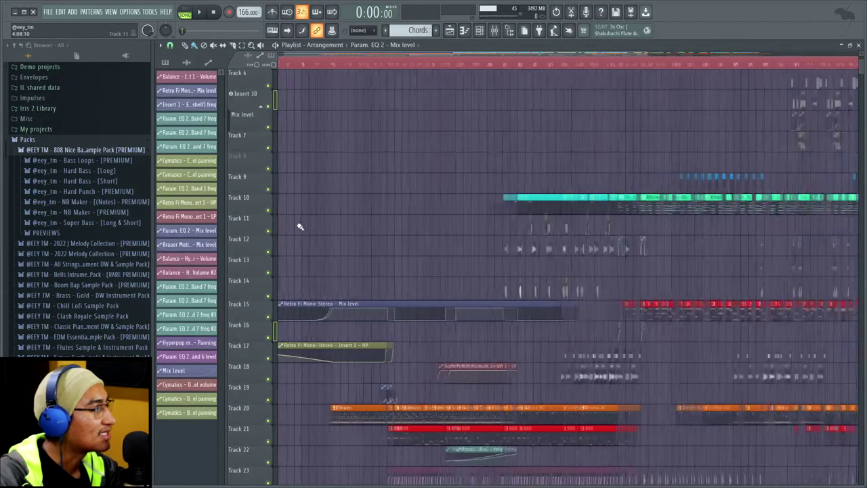
# - Open Fruity PanOMatic on mixer Insert 2, remove it from slot 5, and return to the playlist
pyautogui.click(495, 29)
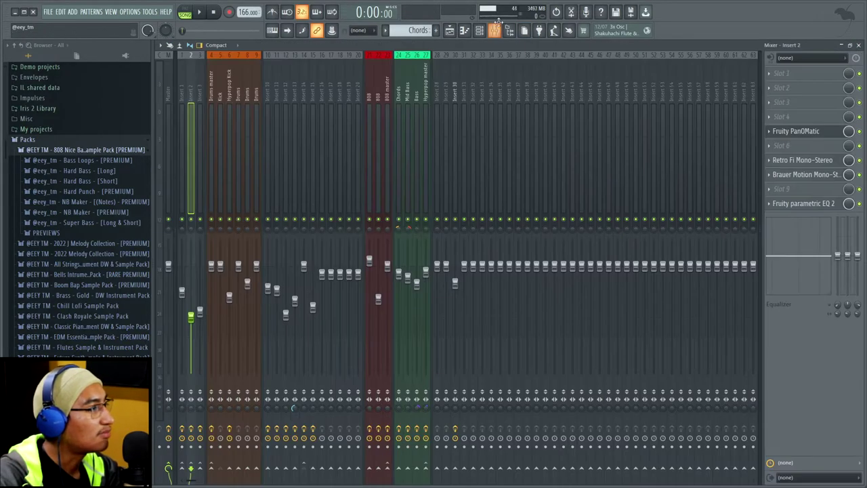
pyautogui.click(832, 133)
pyautogui.moveTo(427, 106); pyautogui.dragTo(454, 105)
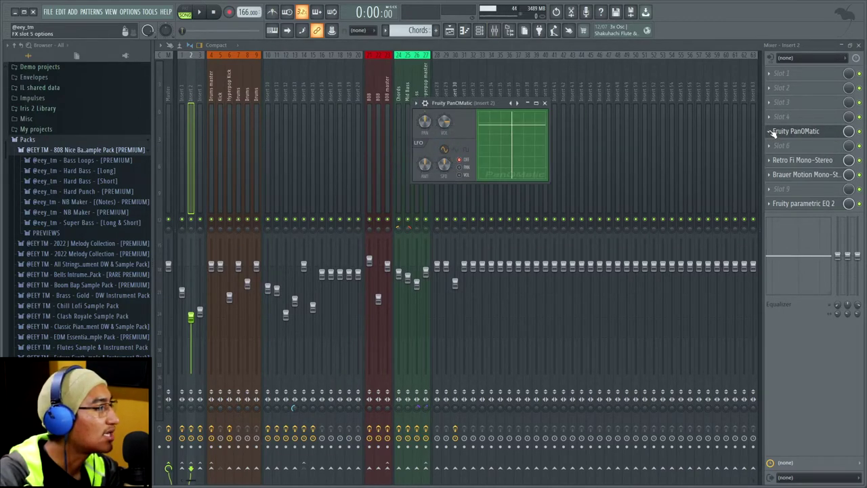
pyautogui.moveTo(487, 106); pyautogui.dragTo(463, 155)
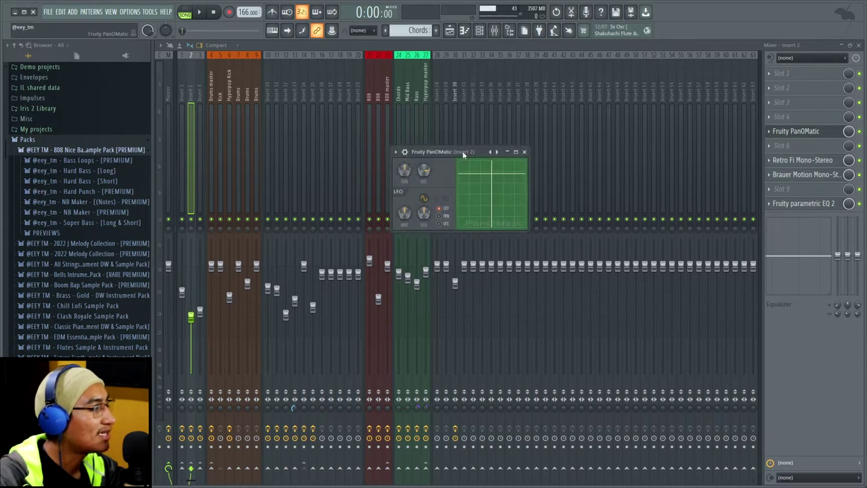
pyautogui.click(768, 132)
pyautogui.click(776, 152)
pyautogui.click(859, 45)
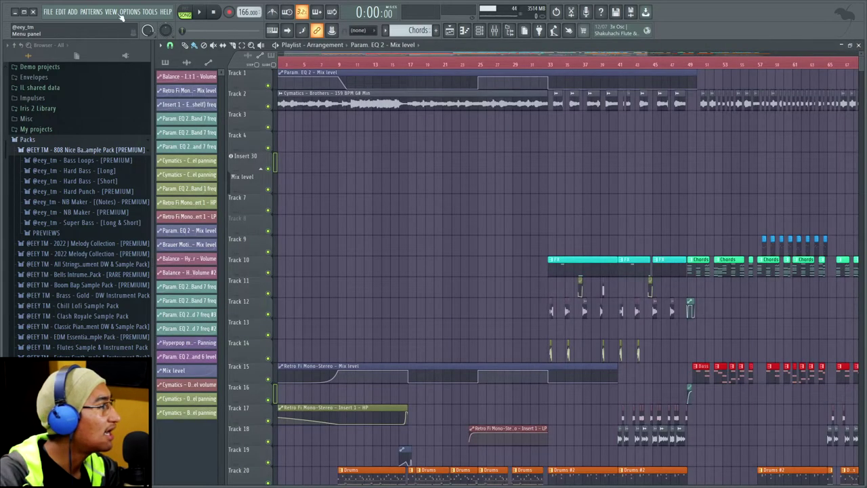
# - Solo the Cymatics - Brothers sample on Track 2 with its mix-level automation and play from the start
pyautogui.scroll(3, 237, 101)
pyautogui.keyDown('ctrl'); pyautogui.click(268, 106); pyautogui.keyUp('ctrl')
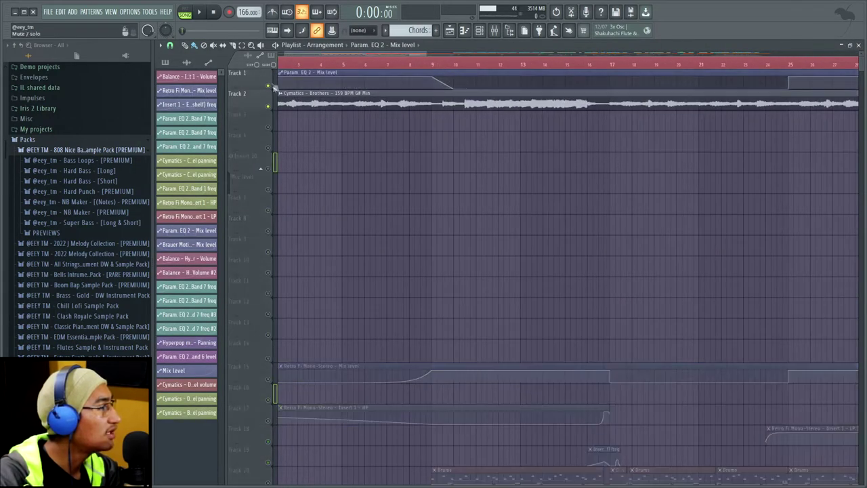
pyautogui.press('space')
pyautogui.scroll(-2, 548, 131)
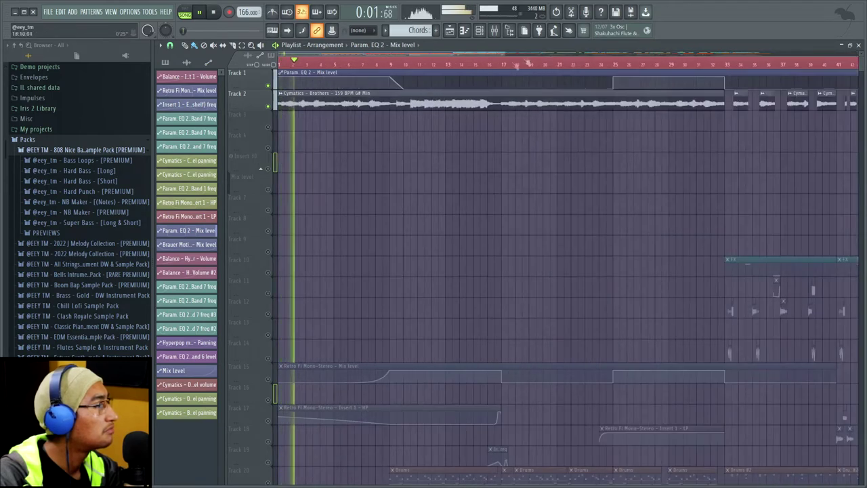
# - Inspect Brauer Motion Mono-Stereo on mixer Insert 2 during playback and check the effects on Insert 14
pyautogui.click(494, 31)
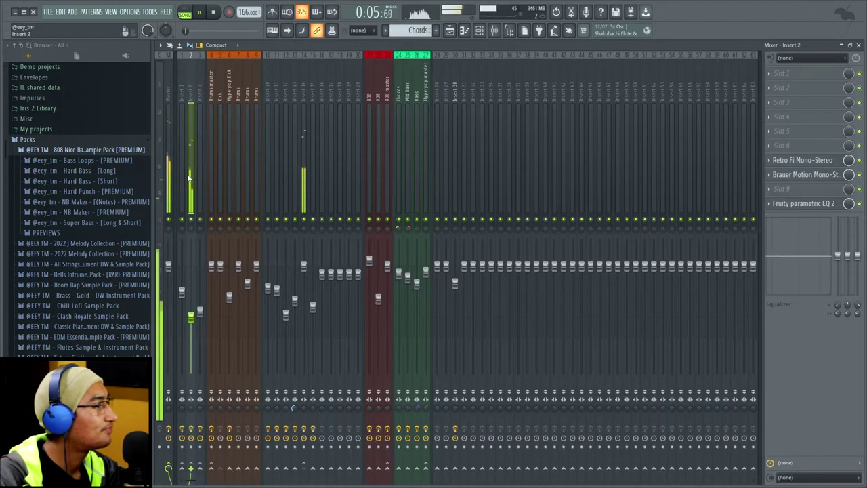
pyautogui.click(809, 174)
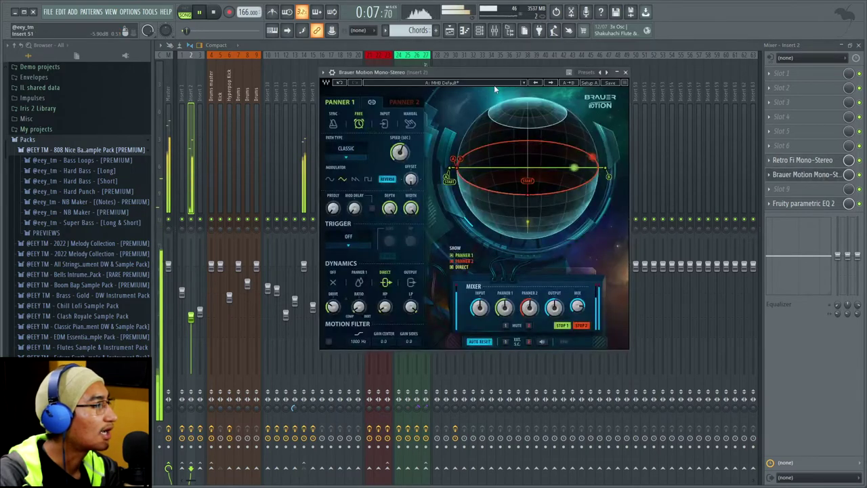
pyautogui.click(304, 155)
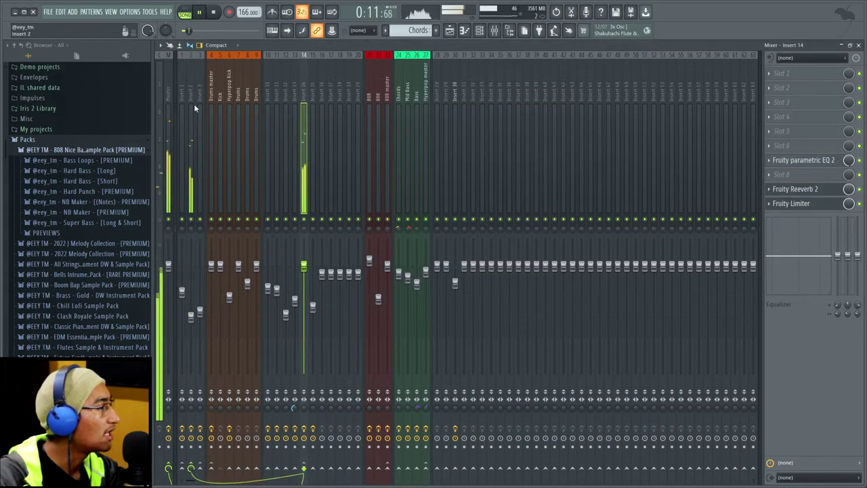
# - Reopen Brauer Motion Mono-Stereo on Insert 2, detach its window, and move it clear of the colored mixer tracks
pyautogui.click(190, 127)
pyautogui.click(817, 177)
pyautogui.moveTo(489, 73); pyautogui.dragTo(607, 107)
pyautogui.click(436, 101)
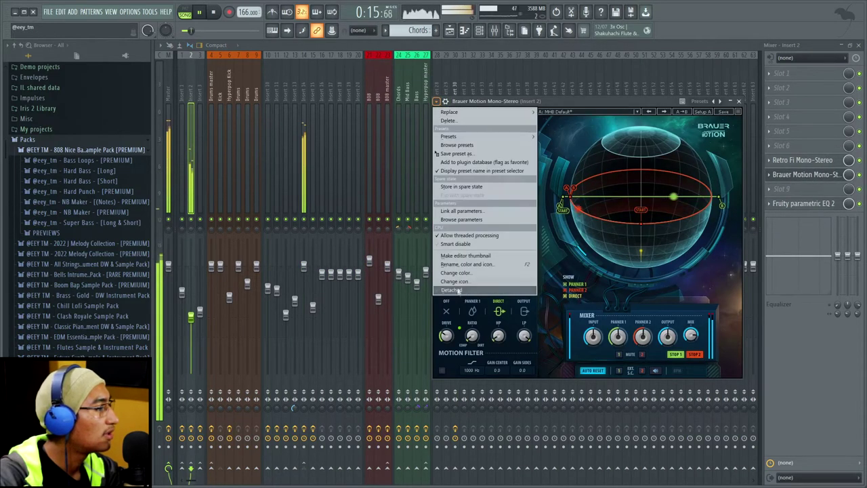
pyautogui.click(461, 291)
pyautogui.moveTo(541, 103); pyautogui.dragTo(514, 144)
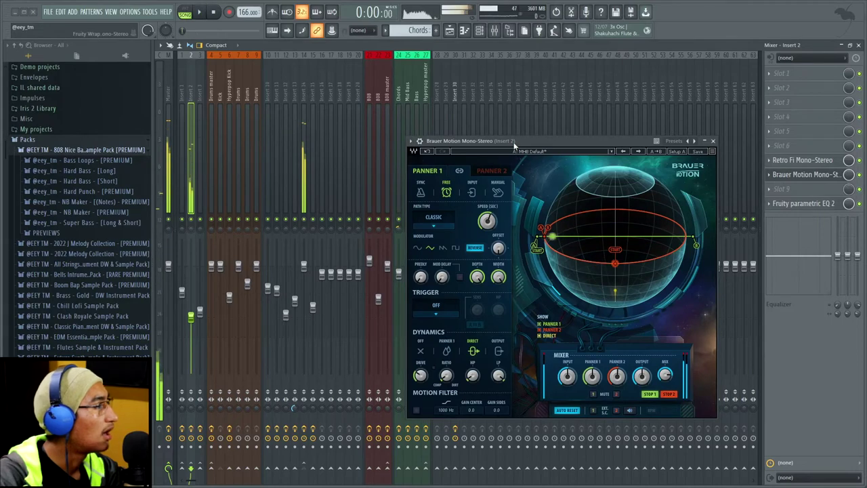
# - Replay the soloed sample from the start and watch the Brauer Motion panning, ending over the playlist
pyautogui.press('space')
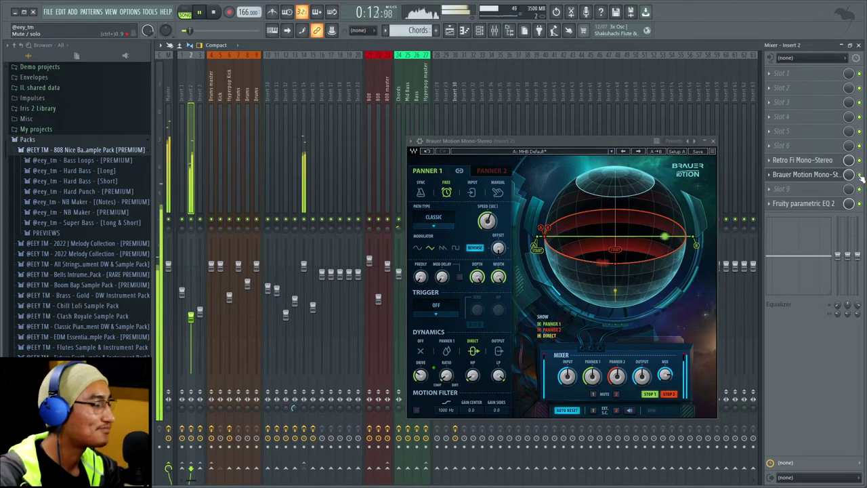
pyautogui.press('space')
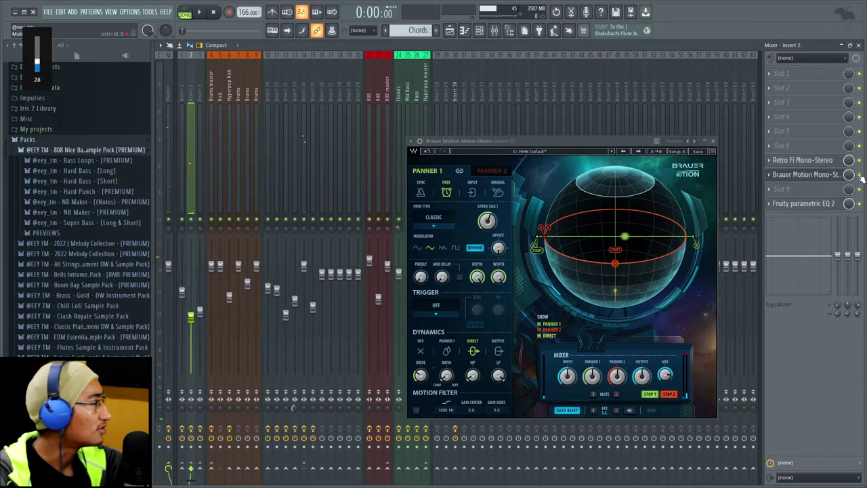
pyautogui.press('space')
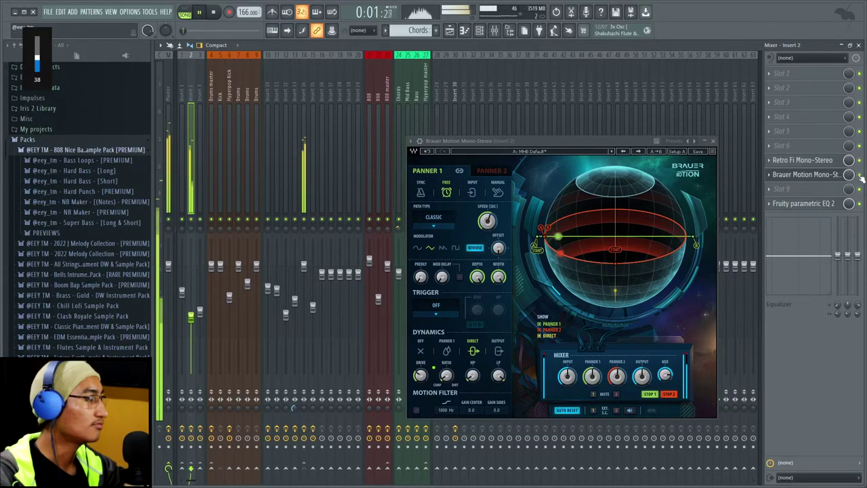
pyautogui.click(858, 45)
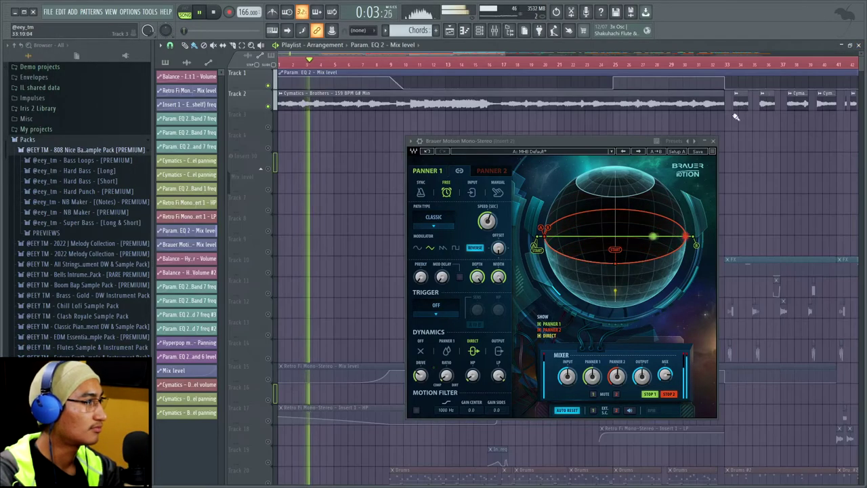
pyautogui.press('space')
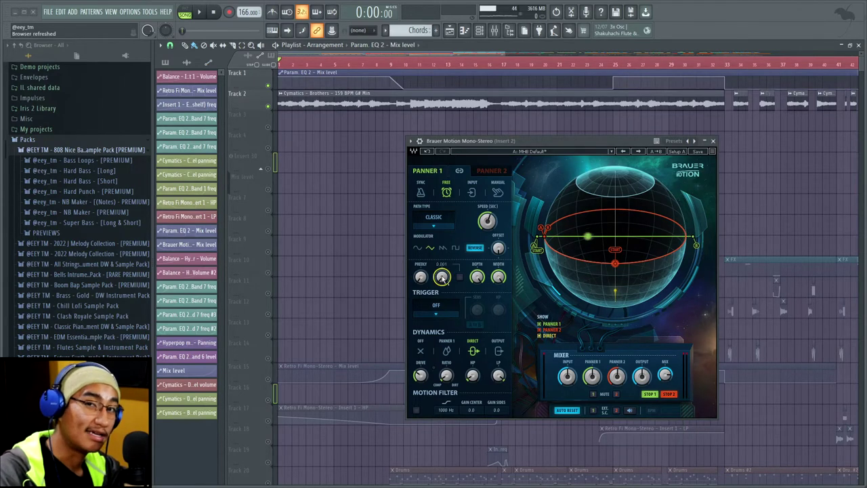
# - Bring back the full playlist and examine the section around bar 49 during playback
pyautogui.press('F9')
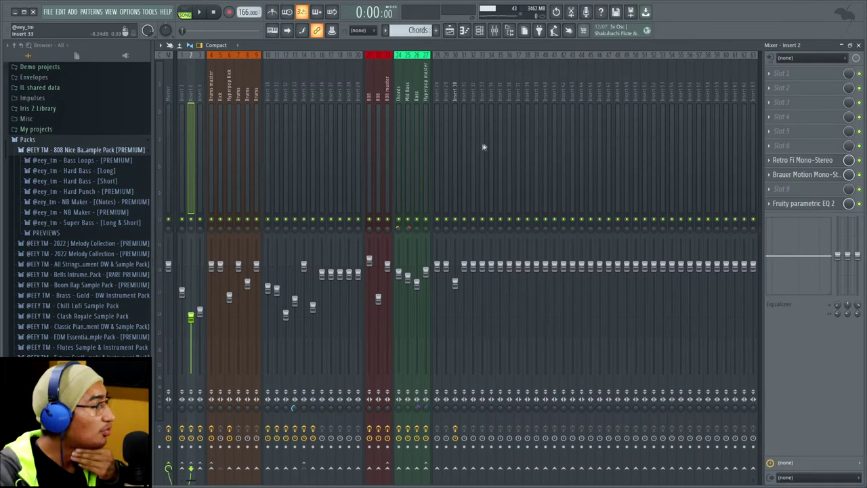
pyautogui.press('F5')
pyautogui.scroll(1, 798, 157)
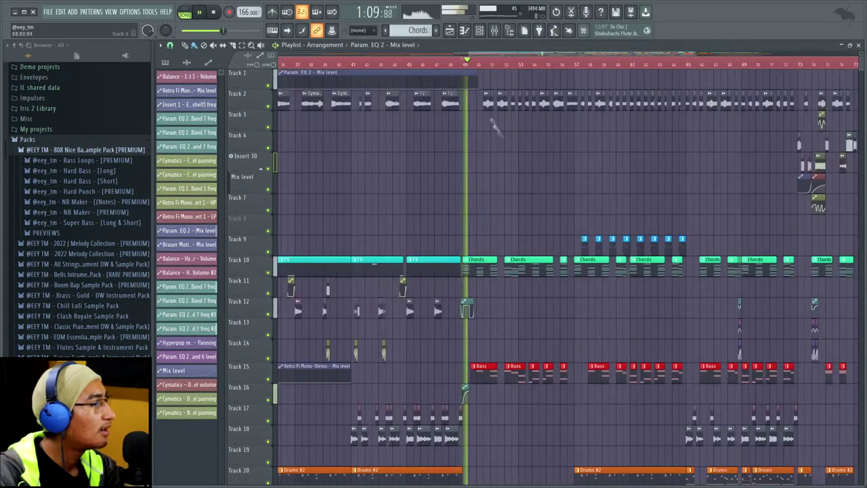
pyautogui.scroll(4, 517, 155)
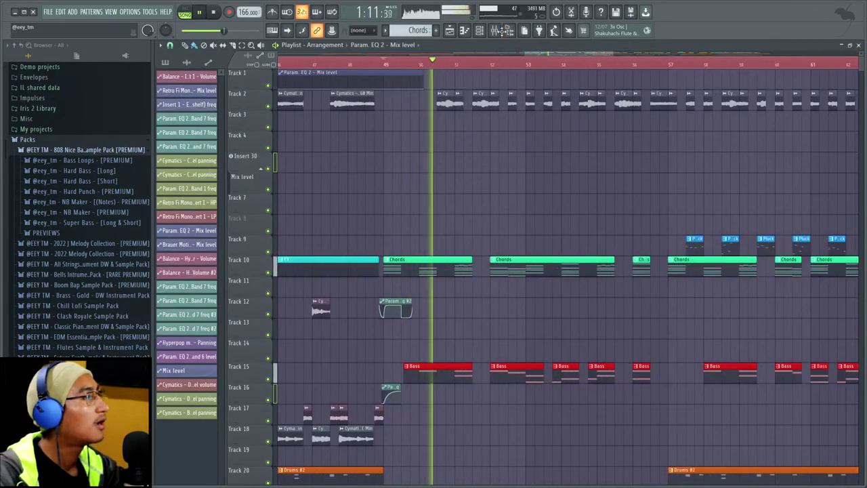
# - Solo the Chords mixer track and play it from bar 49
pyautogui.press('F9')
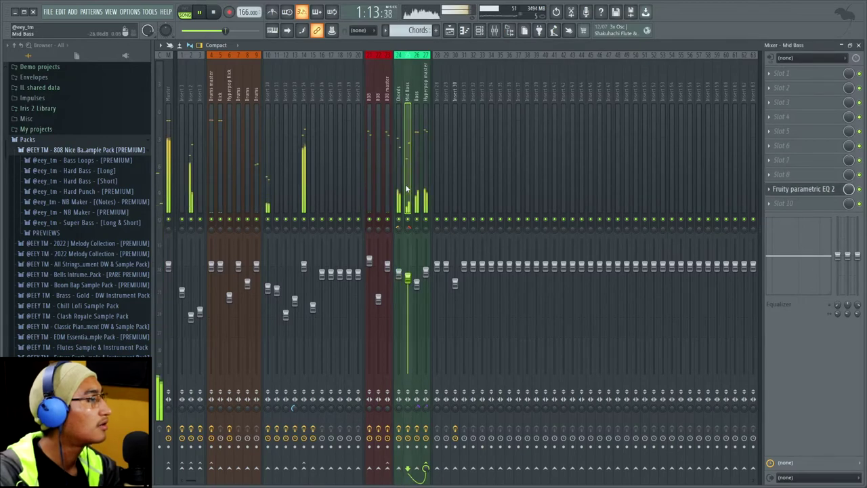
pyautogui.press('space')
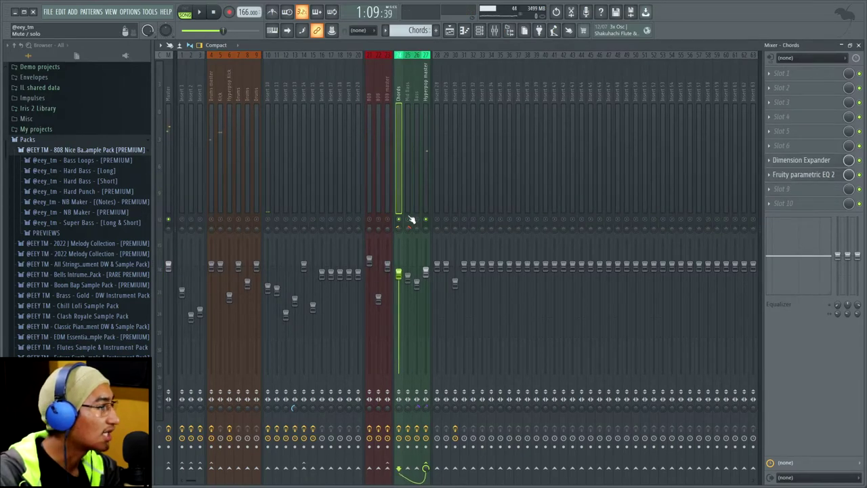
pyautogui.rightClick(409, 219)
pyautogui.click(401, 199)
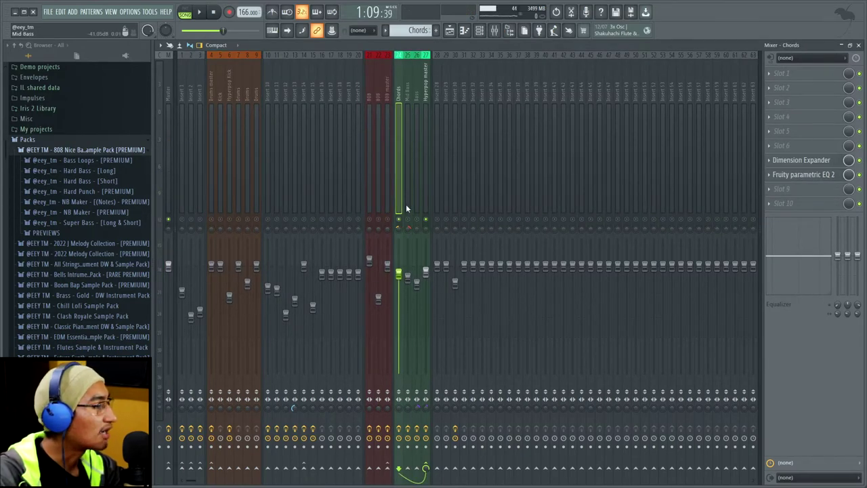
pyautogui.press('space')
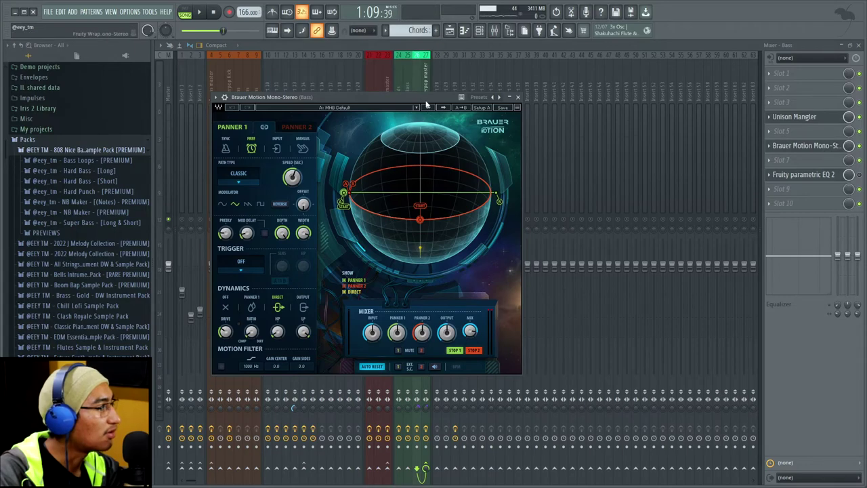
# - Move the Bass track's Brauer Motion Mono-Stereo window beside the playlist clips and audition the bass from bar 49
pyautogui.moveTo(427, 103); pyautogui.dragTo(700, 212)
pyautogui.click(858, 45)
pyautogui.scroll(-4, 677, 108)
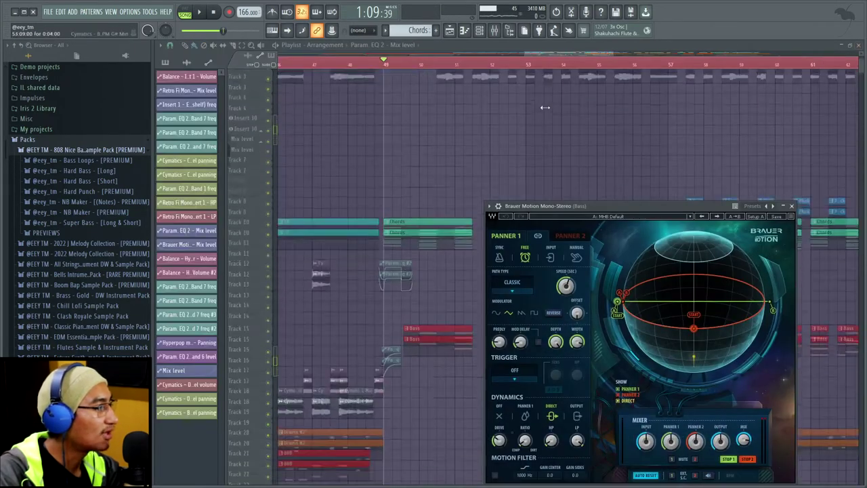
pyautogui.press('space')
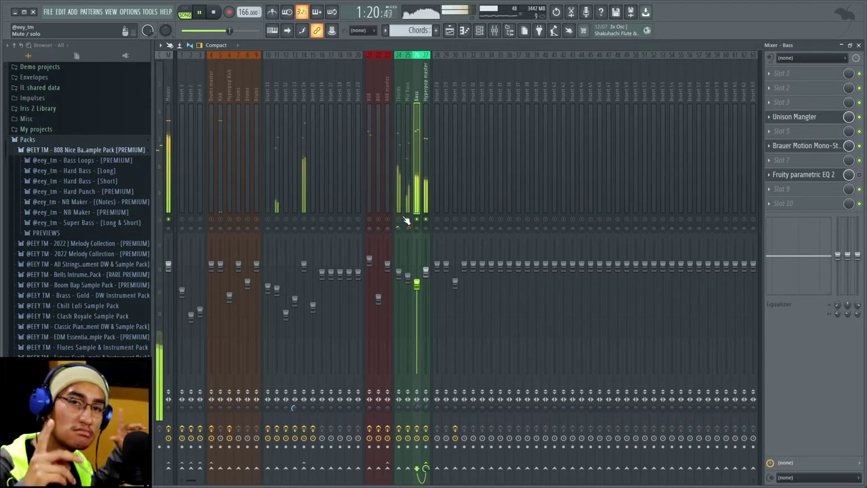
pyautogui.press('space')
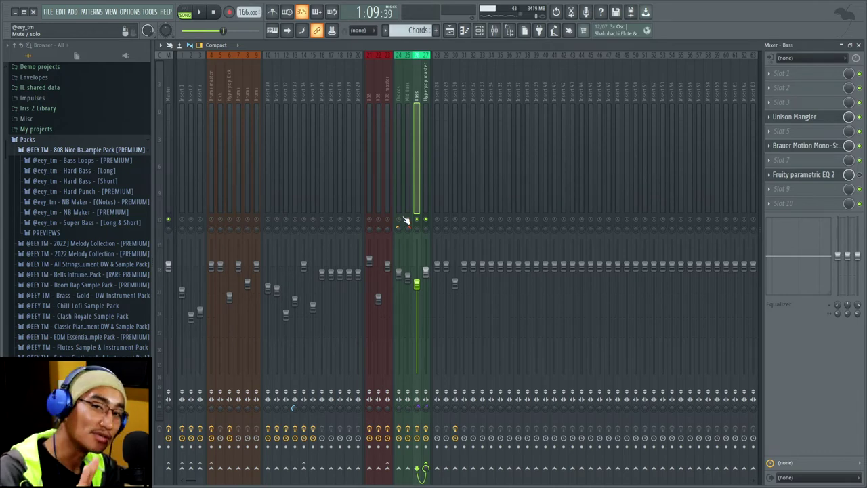
# - Find the transition at bar 73 in the playlist and play it
pyautogui.press('F5')
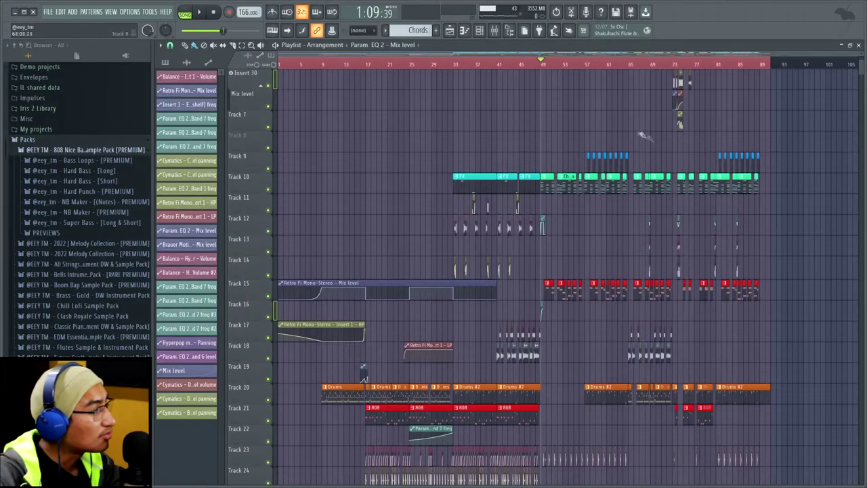
pyautogui.scroll(5, 722, 167)
pyautogui.scroll(3, 550, 137)
pyautogui.scroll(3, 434, 108)
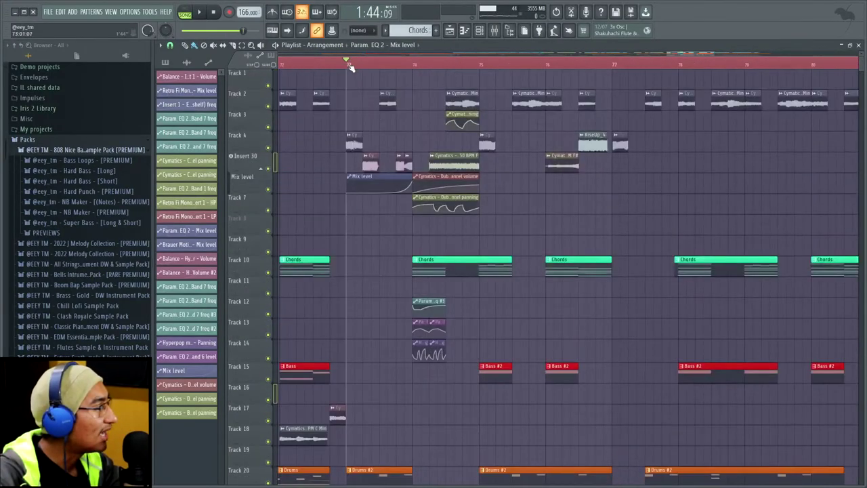
pyautogui.scroll(2, 349, 65)
pyautogui.press('space')
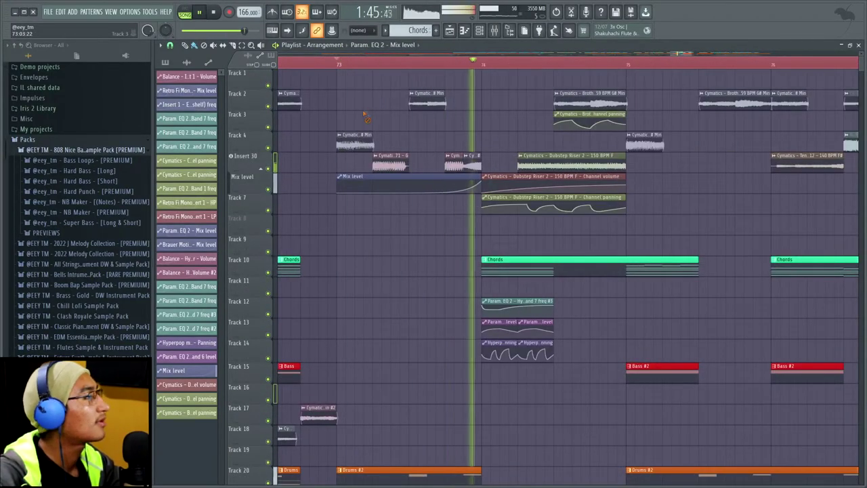
pyautogui.press('space')
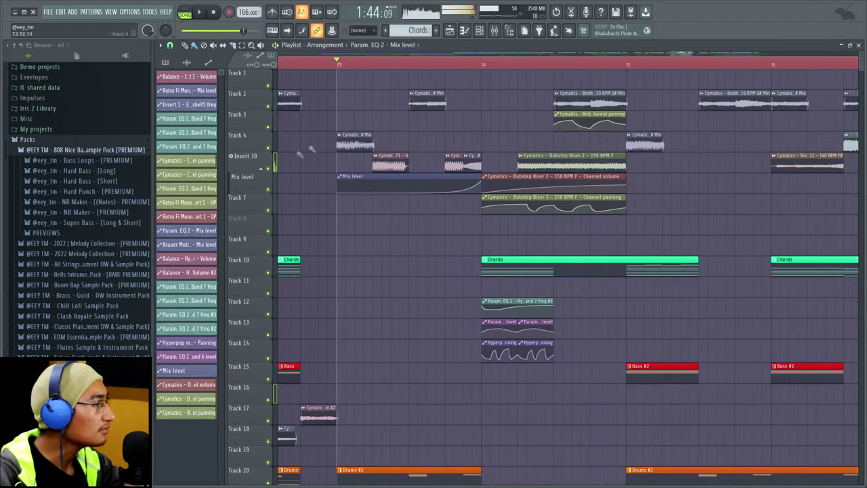
# - Solo the Insert 30 playlist track with its mix-level automation and audition its clips from bar 73
pyautogui.rightClick(268, 188)
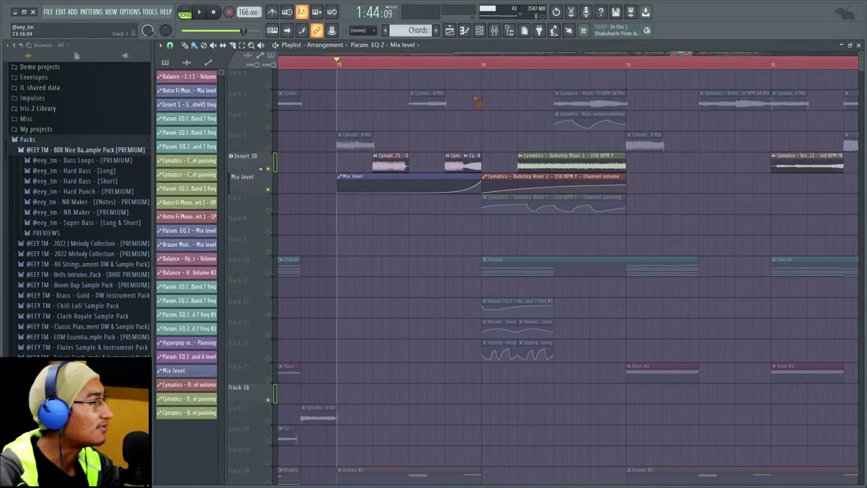
pyautogui.press('space')
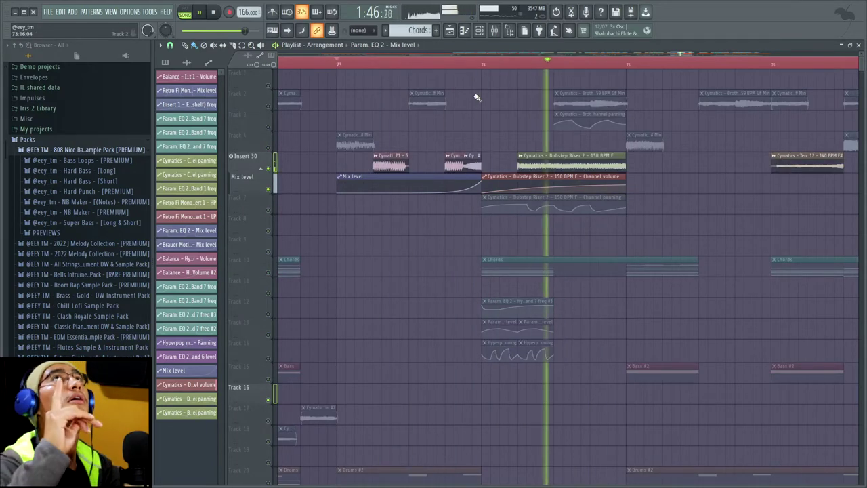
pyautogui.press('space')
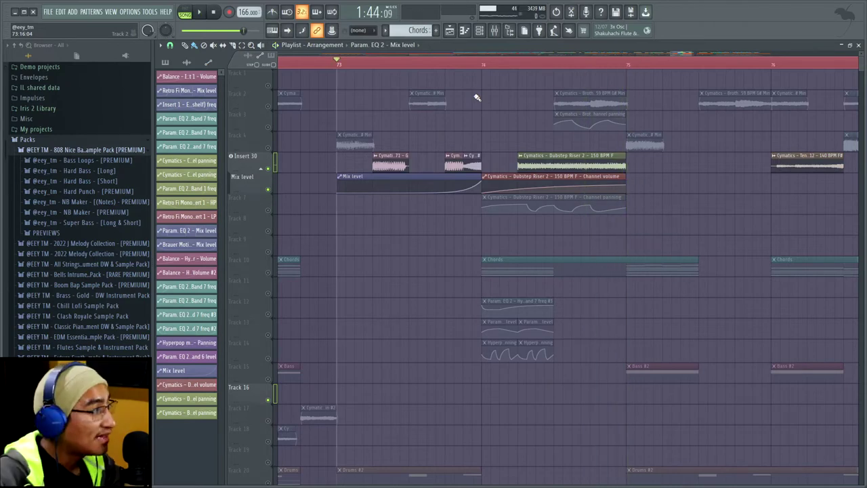
pyautogui.click(397, 161)
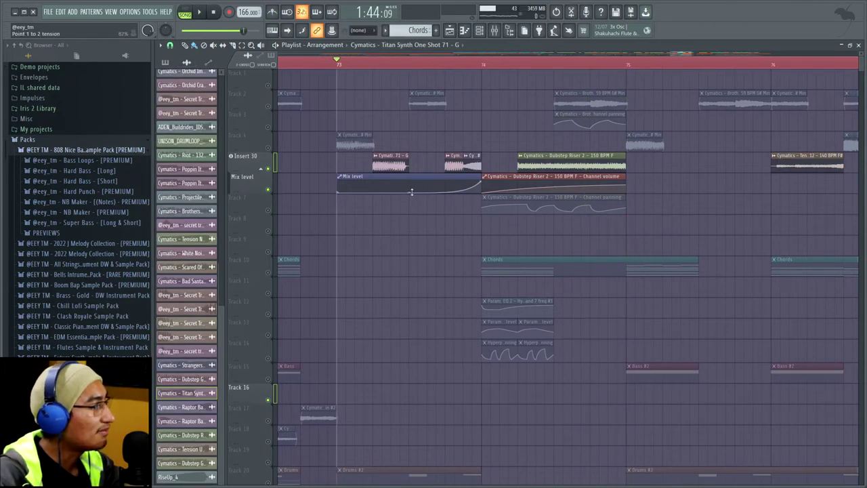
# - Try a fast-rising tension curve on the Mix level automation clip at bar 73, audition it, and undo the change
pyautogui.moveTo(411, 193); pyautogui.dragTo(409, 182)
pyautogui.press('space')
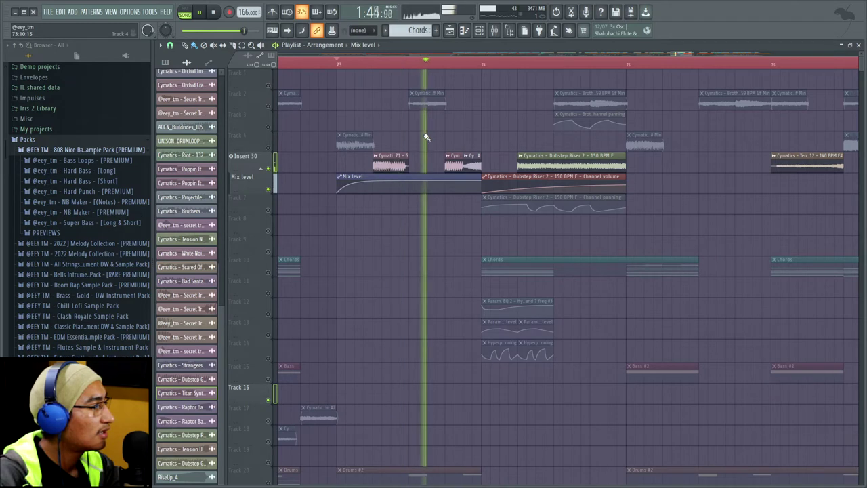
pyautogui.press('space')
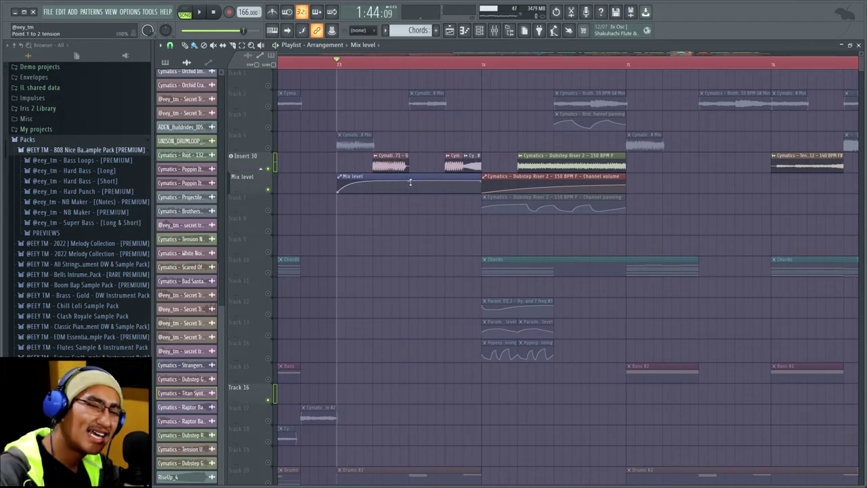
pyautogui.hotkey('ctrl', 'z')
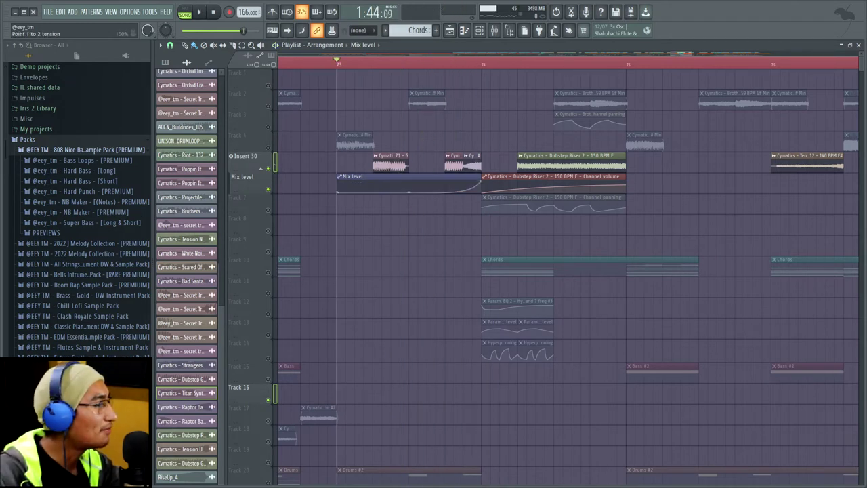
# - Audition the transition from bar 73 with Insert 30 soloed and again with all tracks playing
pyautogui.press('space')
pyautogui.press('space')
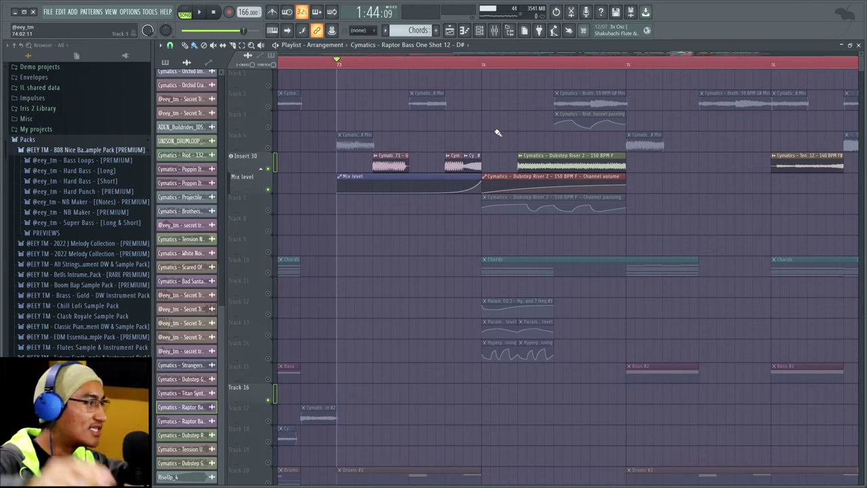
pyautogui.press('space')
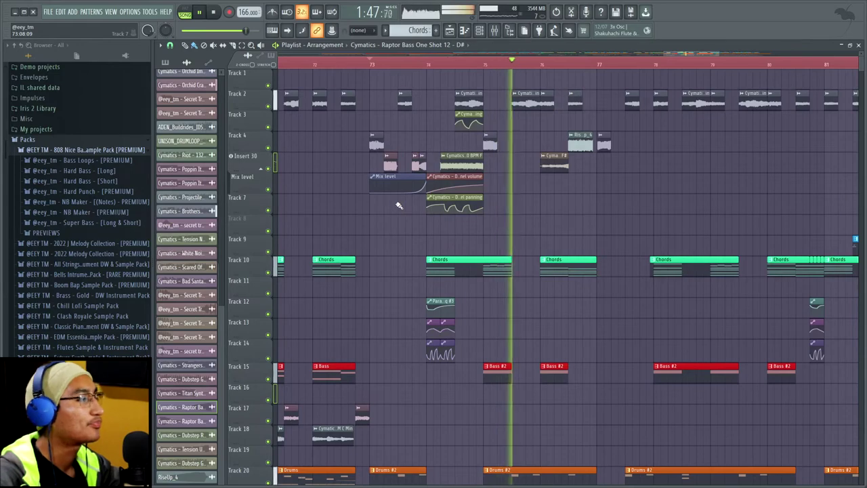
pyautogui.press('space')
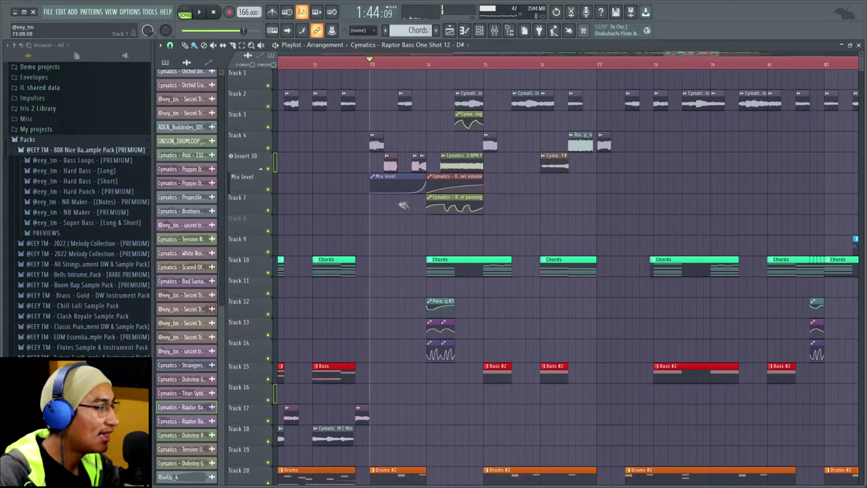
# - Solo Track 35 and audition its secret trap kick 45_4 clip before bar 53 from the clip's start
pyautogui.scroll(-8, 576, 170)
pyautogui.scroll(-7, 564, 190)
pyautogui.keyDown('ctrl'); pyautogui.scroll(6, 580, 169); pyautogui.keyUp('ctrl')
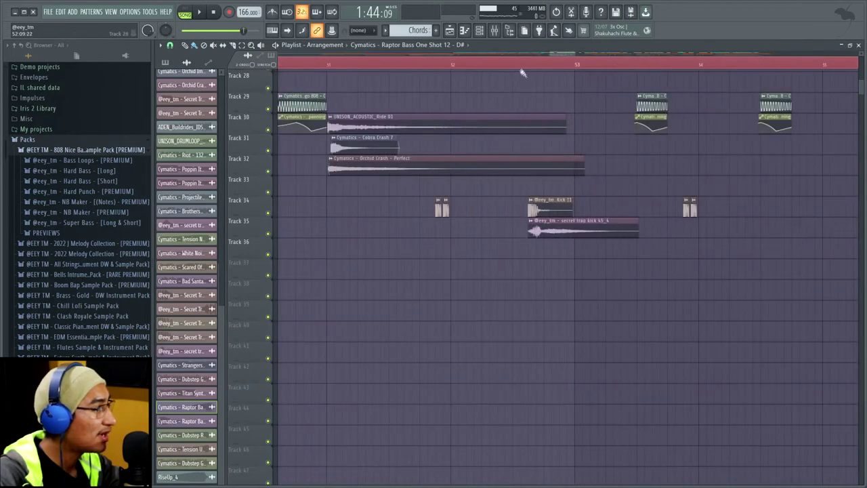
pyautogui.rightClick(269, 234)
pyautogui.press('space')
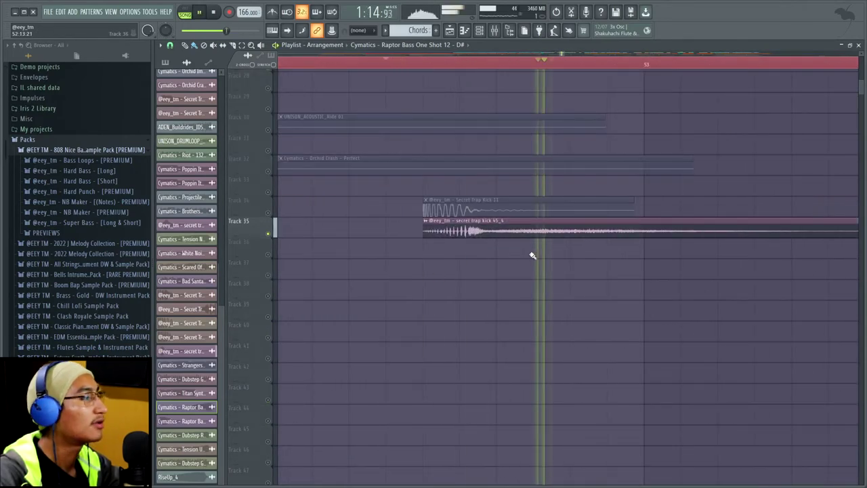
pyautogui.keyDown('ctrl'); pyautogui.scroll(-3, 389, 259); pyautogui.keyUp('ctrl')
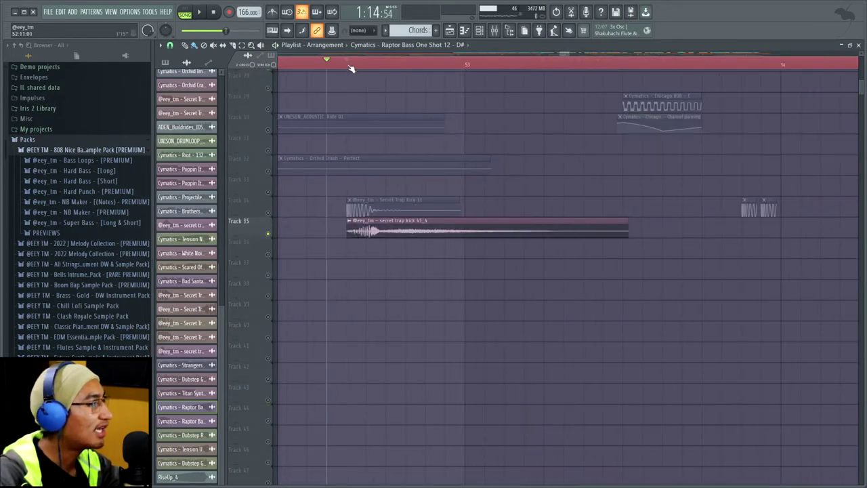
pyautogui.click(349, 67)
pyautogui.press('space')
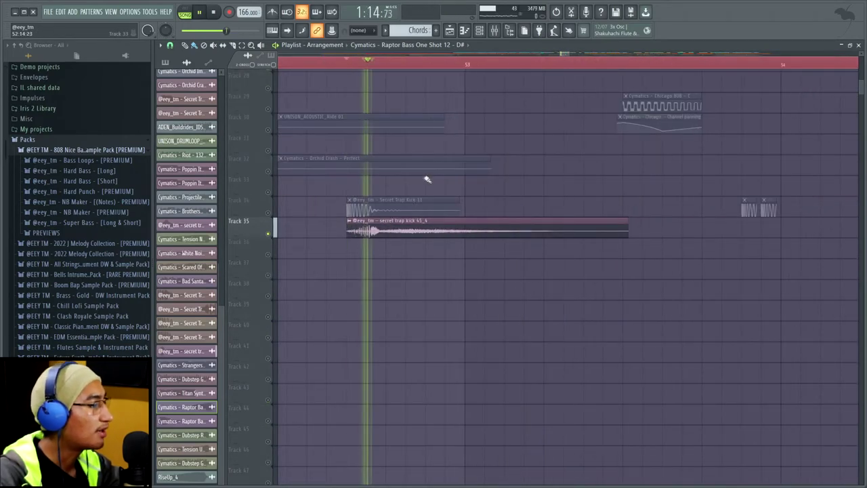
pyautogui.press('space')
# - Inspect the waveform of the secret trap kick 45_4 audio clip in its channel settings
pyautogui.doubleClick(441, 234)
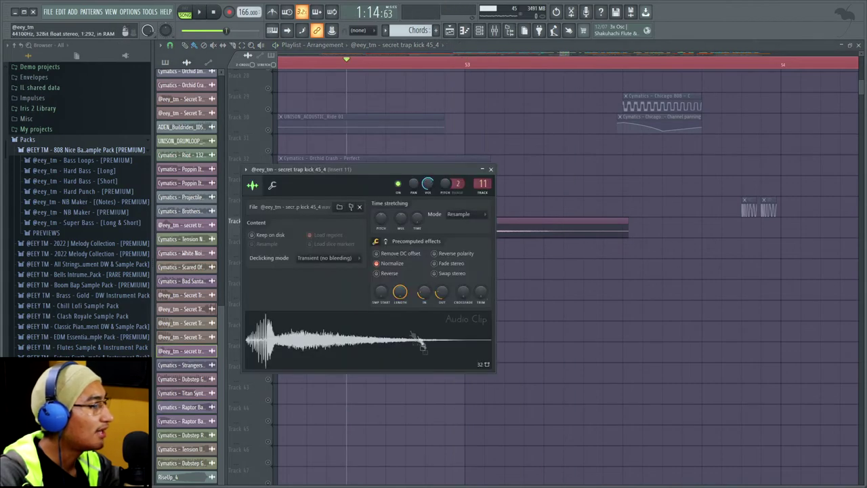
pyautogui.rightClick(409, 342)
pyautogui.click(459, 361)
pyautogui.click(449, 135)
pyautogui.click(583, 153)
pyautogui.rightClick(606, 162)
pyautogui.doubleClick(489, 236)
pyautogui.press('Escape')
# - Enable Track 34's Secret Trap Kick 11 alongside Track 35 and compare the layered kicks with Track 35 on its own
pyautogui.click(268, 213)
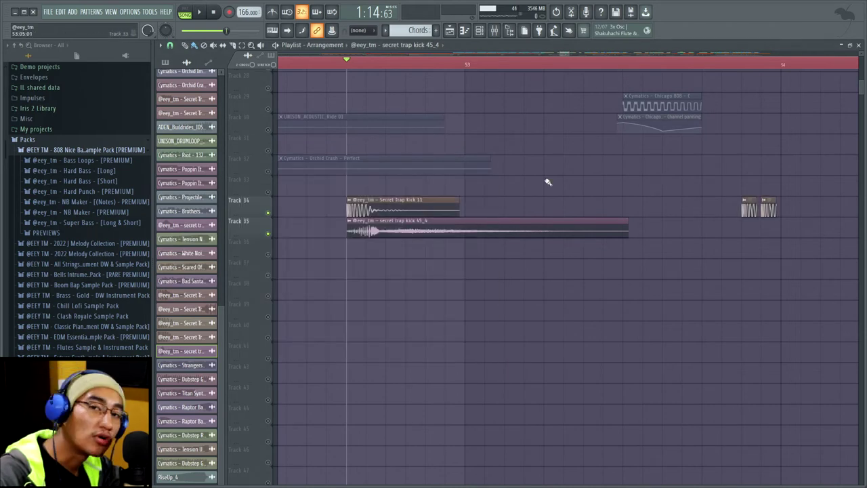
pyautogui.press('space')
pyautogui.press('space')
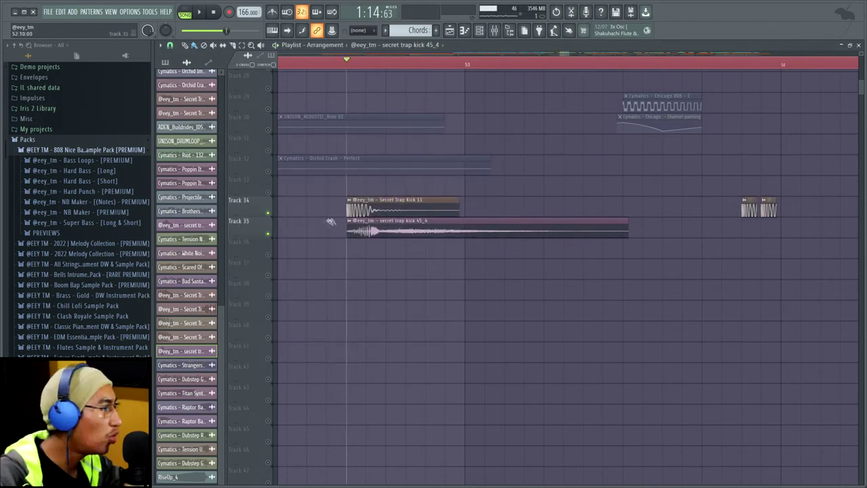
pyautogui.press('space')
pyautogui.press('space')
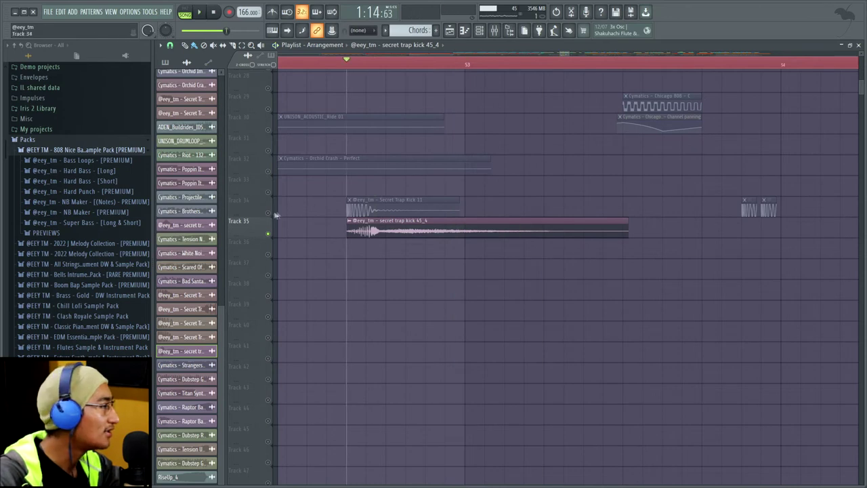
pyautogui.press('space')
pyautogui.press('space')
pyautogui.press('space')
pyautogui.press('space')
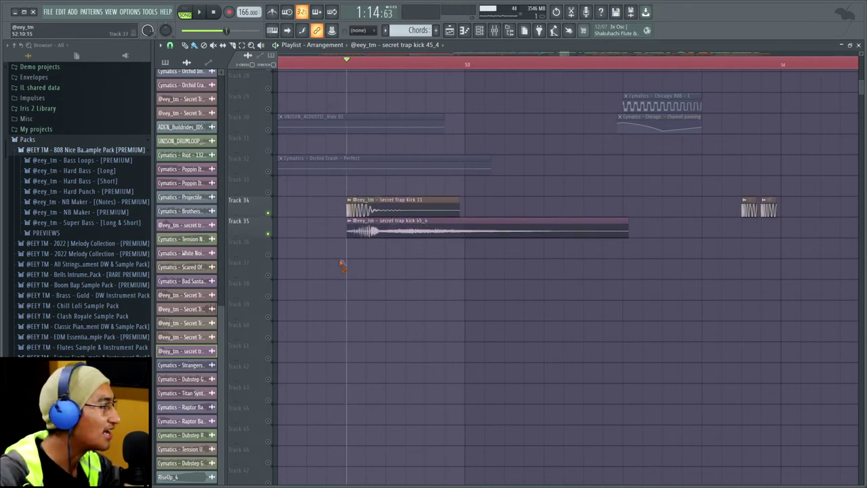
# - Unsolo the kick tracks and play the full arrangement from bar 52
pyautogui.rightClick(269, 234)
pyautogui.click(366, 65)
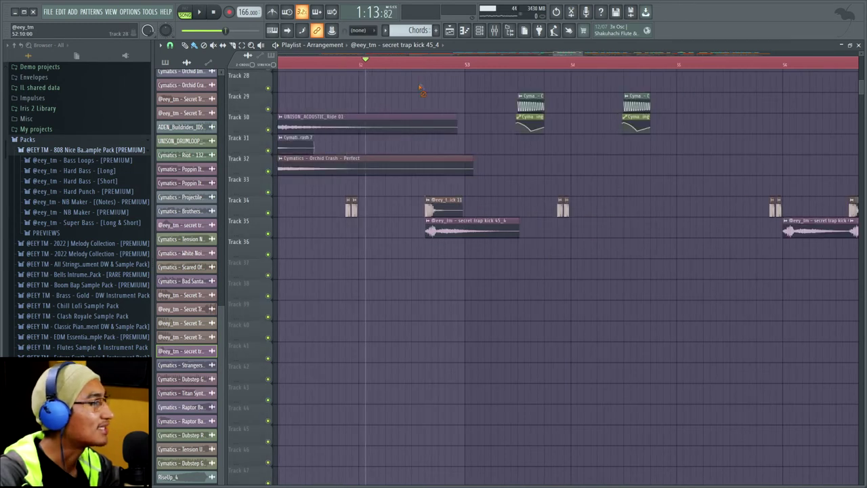
pyautogui.press('space')
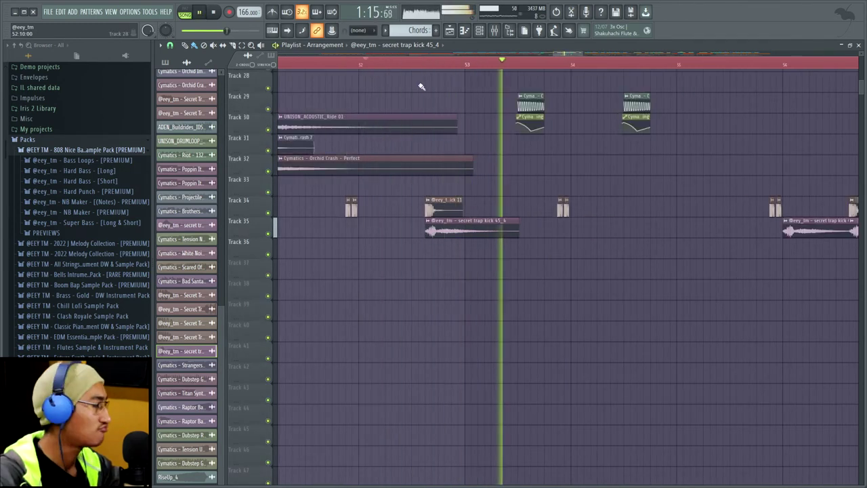
# - Replay from bar 52, muting Track 35 to compare the mix without its kick layer, and unmute it again
pyautogui.click(360, 65)
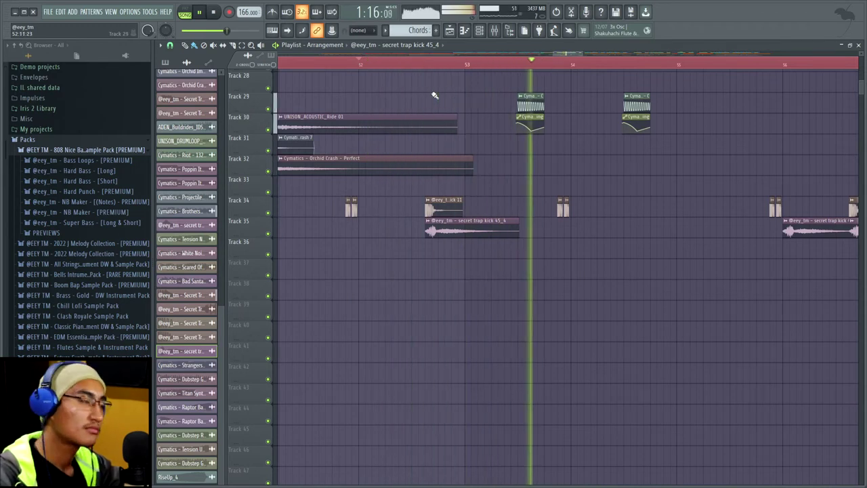
pyautogui.click(269, 234)
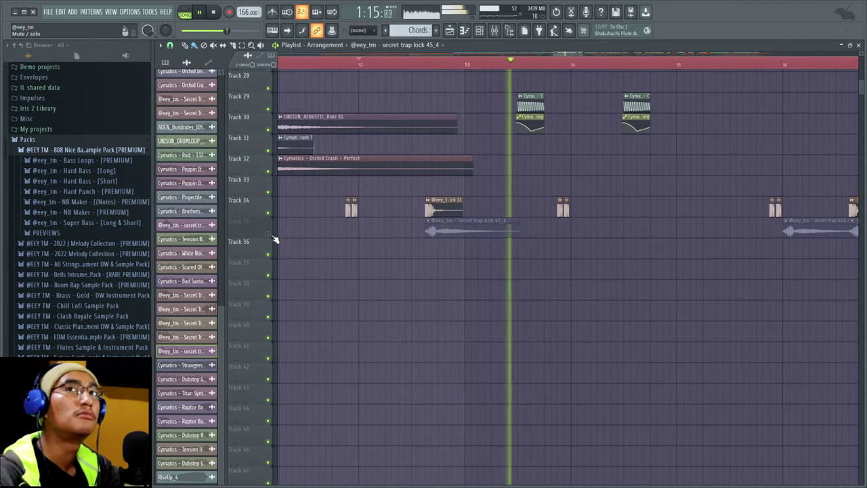
pyautogui.click(270, 234)
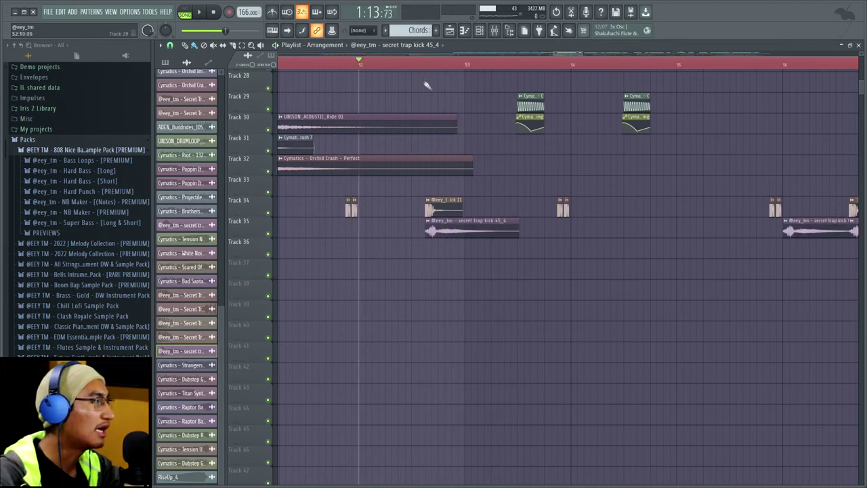